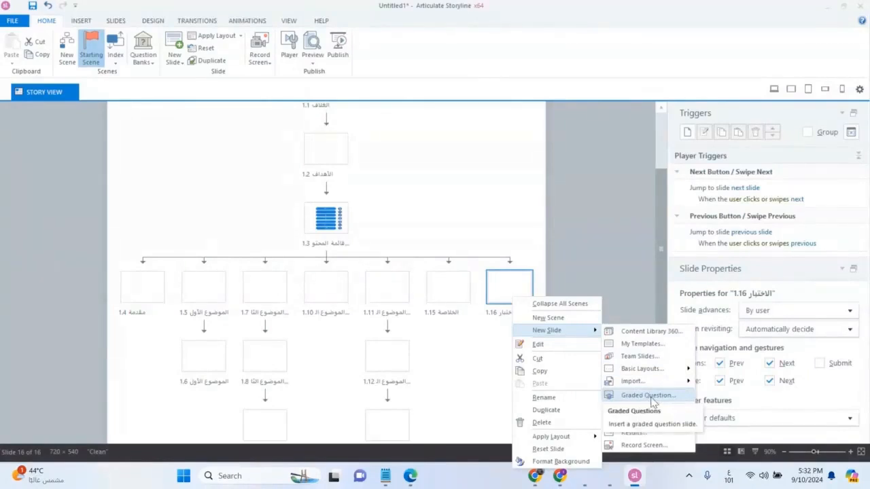
mouse_move(650, 370)
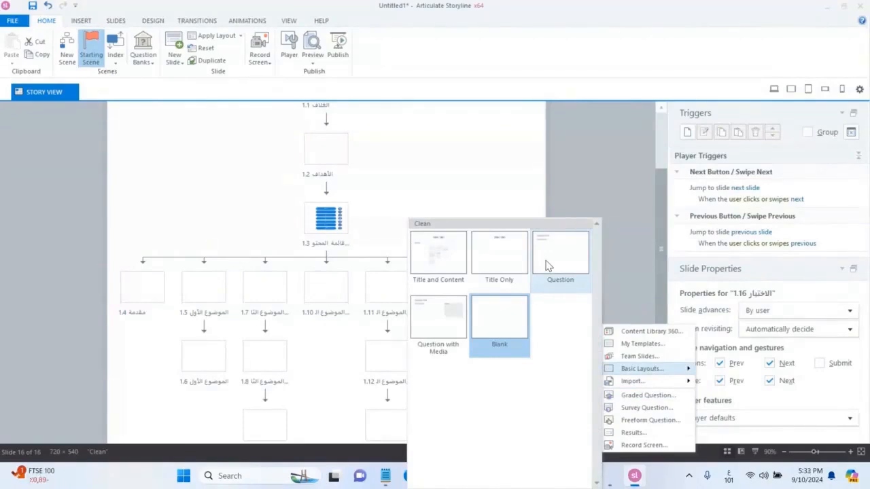
left_click(675, 398)
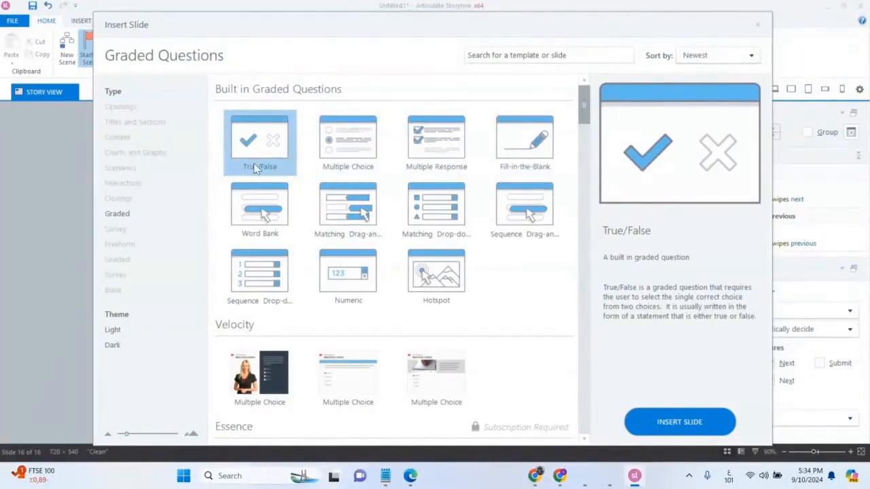
left_click(757, 24)
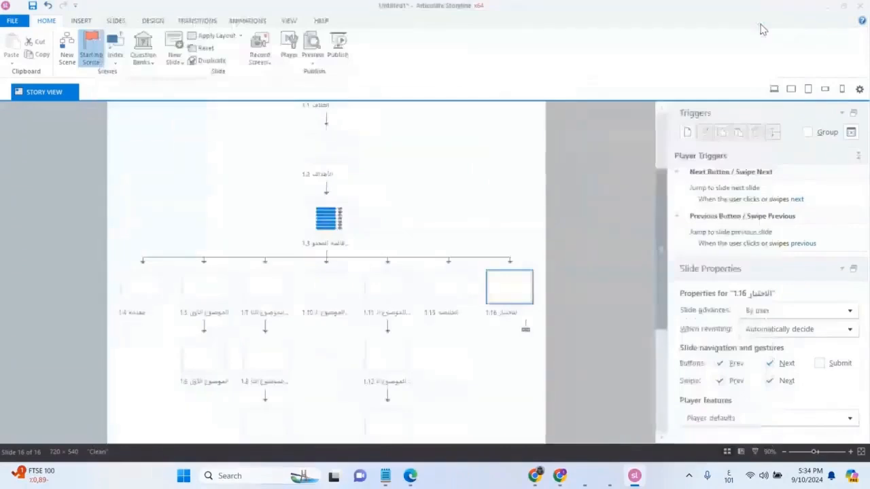
Add a slide with the Question layout after slide 1.16 "الاختبار" and open it for editing, fitted to the window
right_click(513, 283)
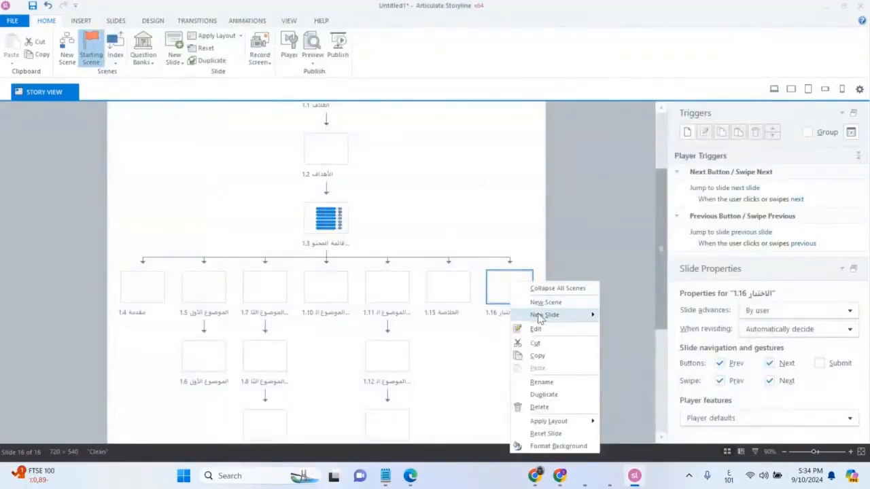
mouse_move(538, 318)
mouse_move(639, 353)
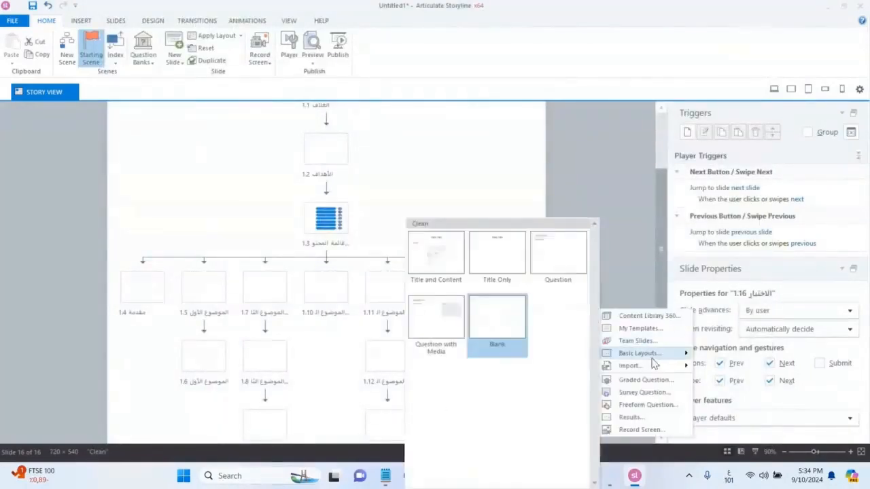
left_click(530, 333)
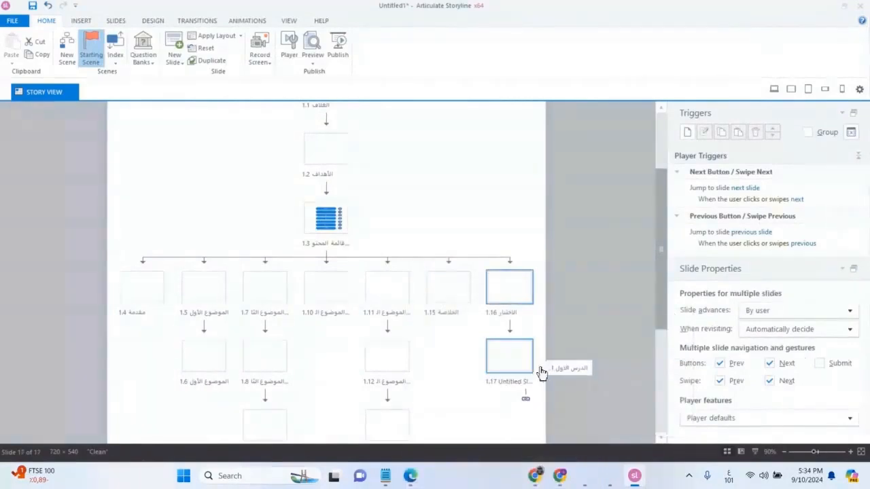
double_click(509, 365)
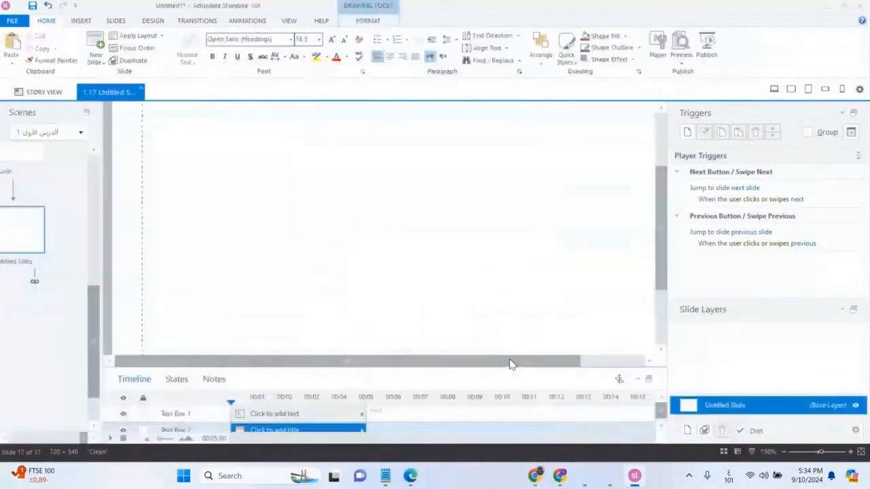
left_click(289, 20)
left_click(272, 48)
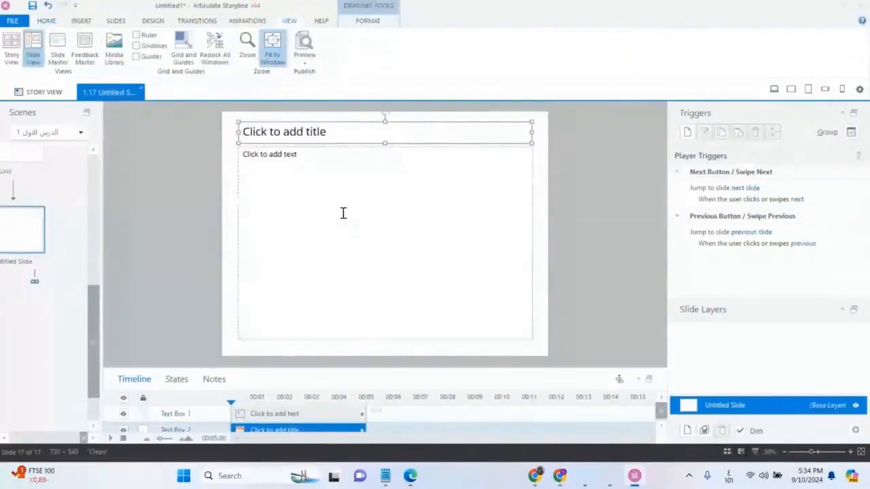
Examine the available commands for adding a slide, including the basic layouts and the question slide types
left_click(59, 438)
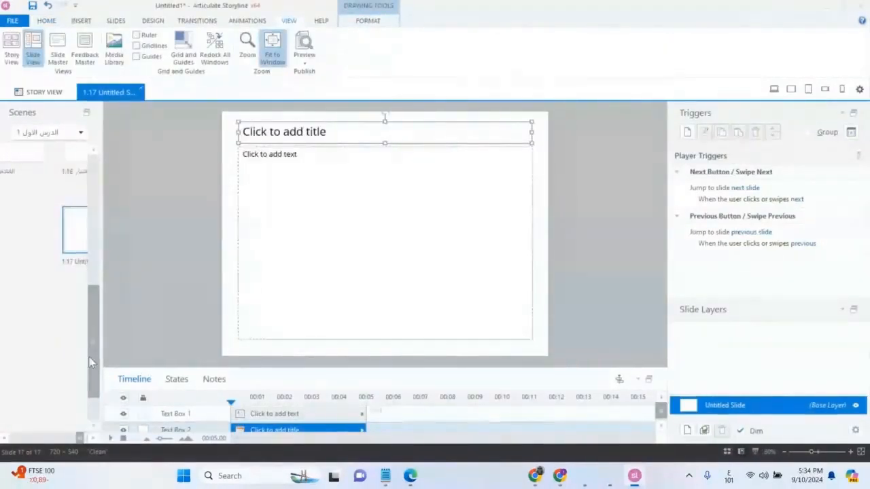
left_click_drag(80, 439, 87, 441)
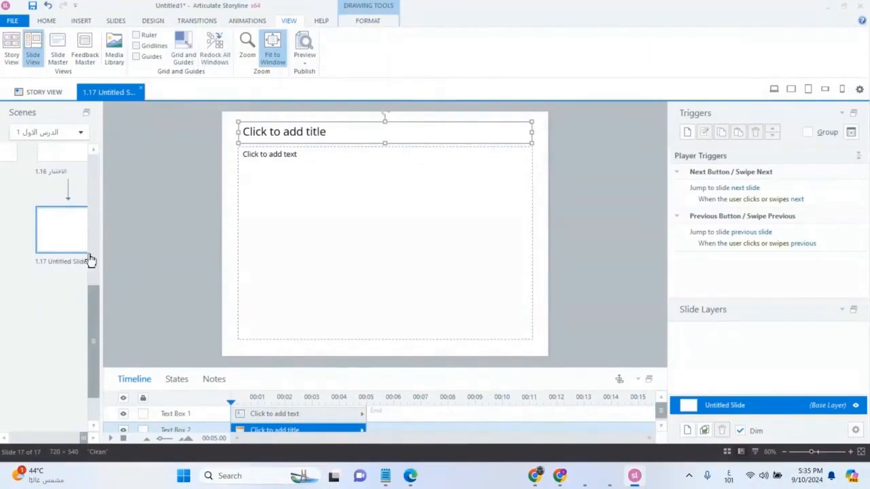
right_click(62, 247)
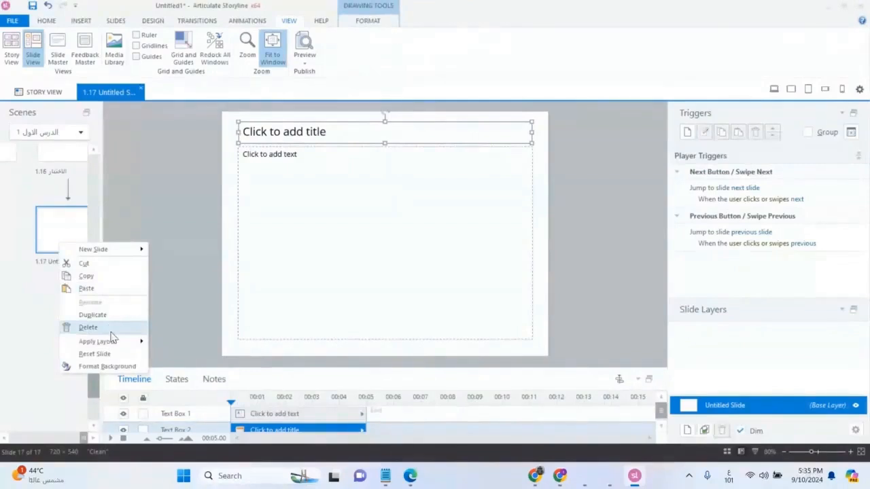
double_click(80, 25)
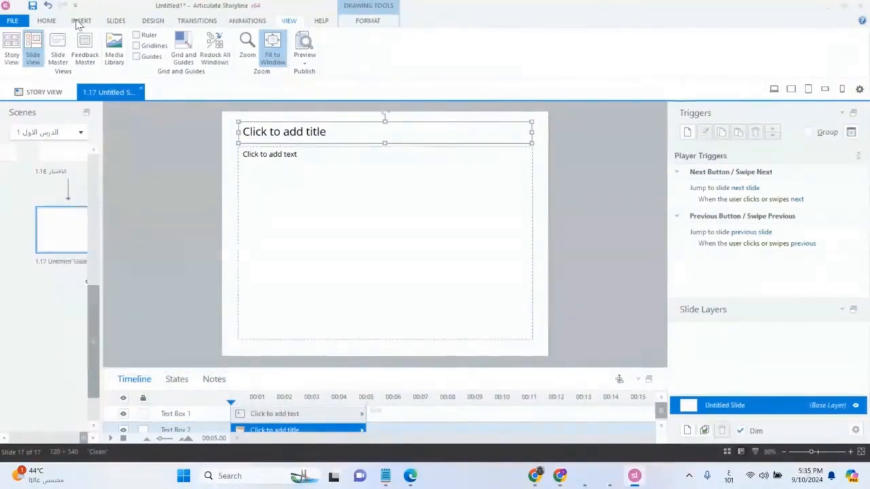
left_click(80, 25)
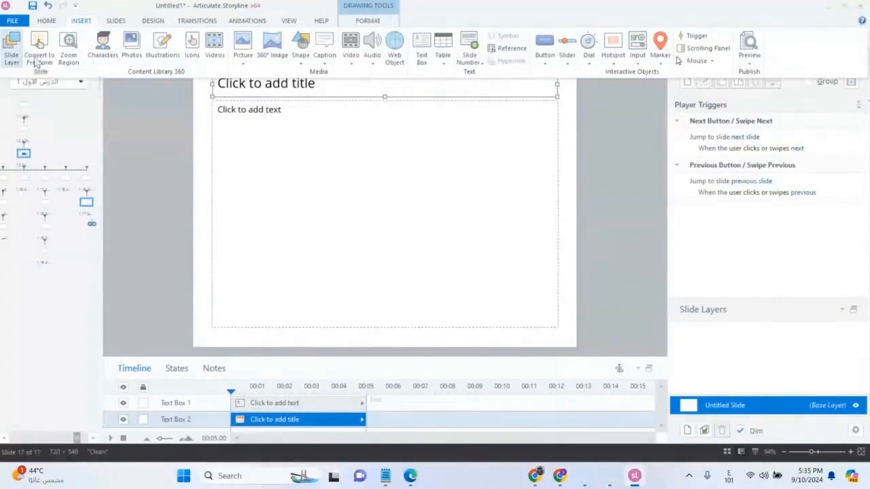
left_click(46, 21)
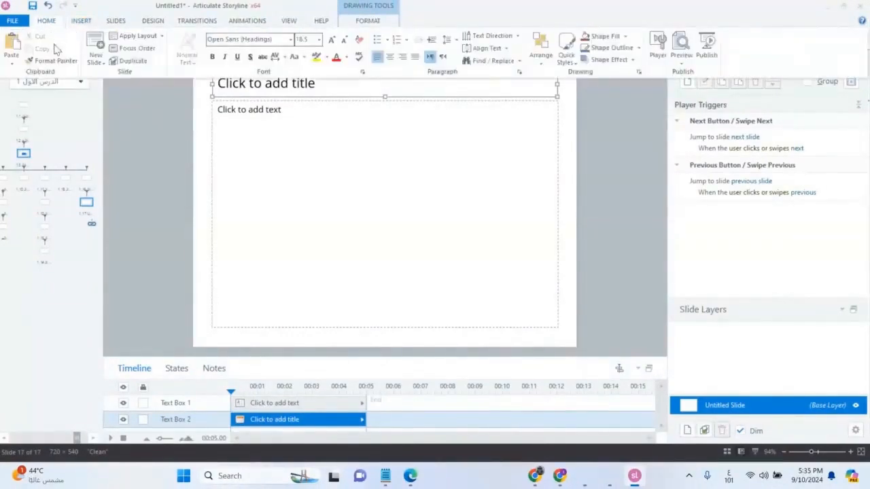
left_click(96, 63)
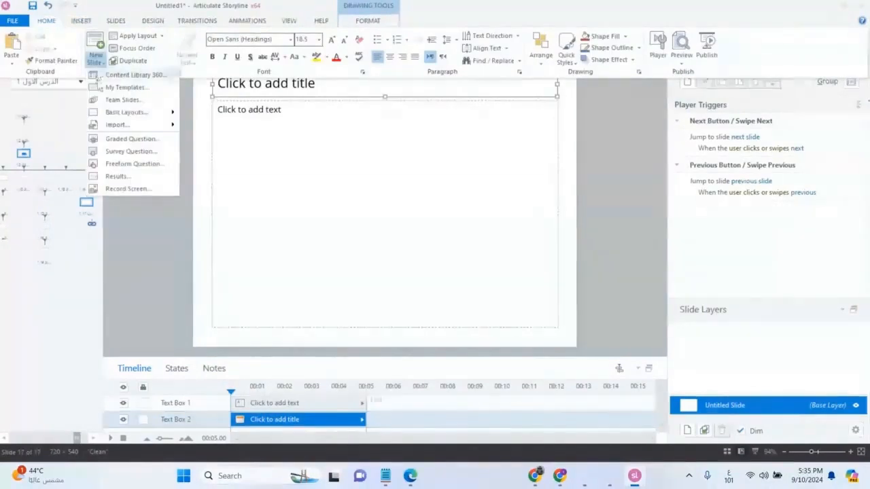
mouse_move(136, 119)
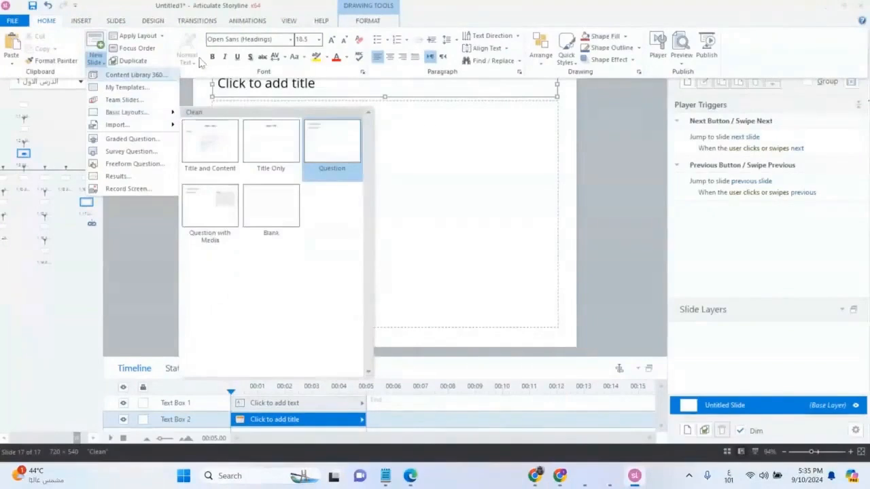
left_click(289, 22)
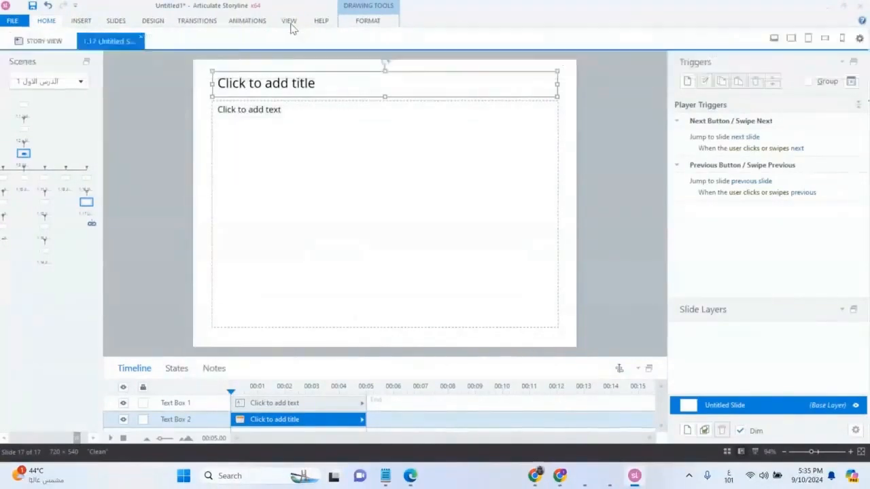
left_click(355, 23)
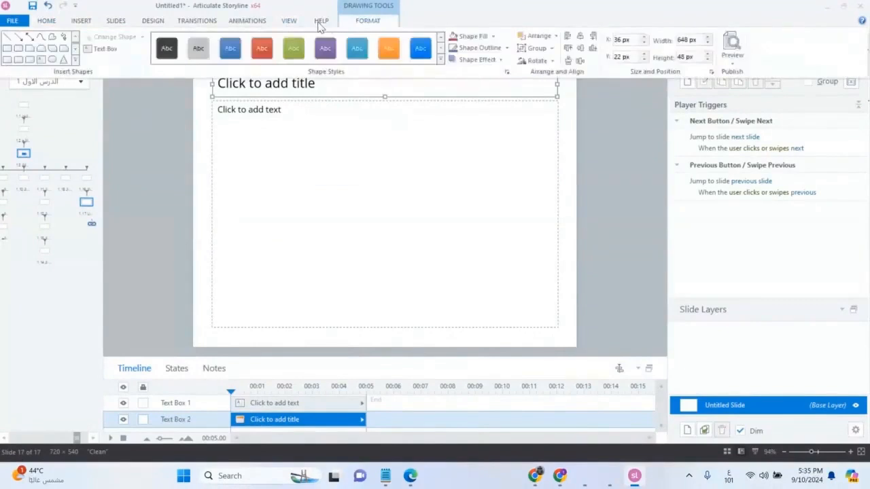
left_click(320, 21)
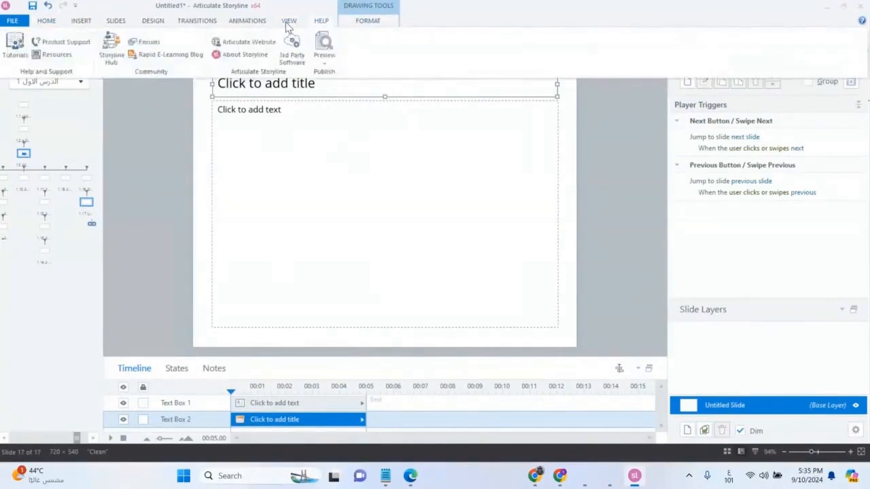
left_click(288, 23)
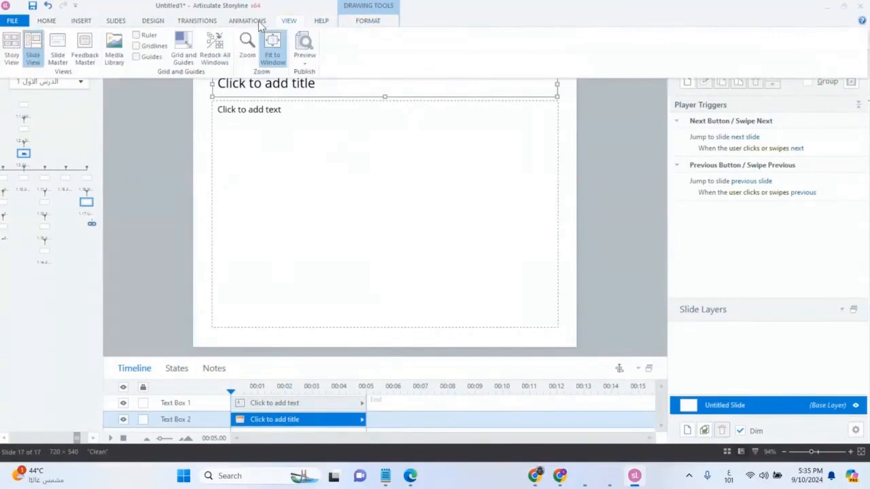
left_click(259, 25)
left_click(197, 25)
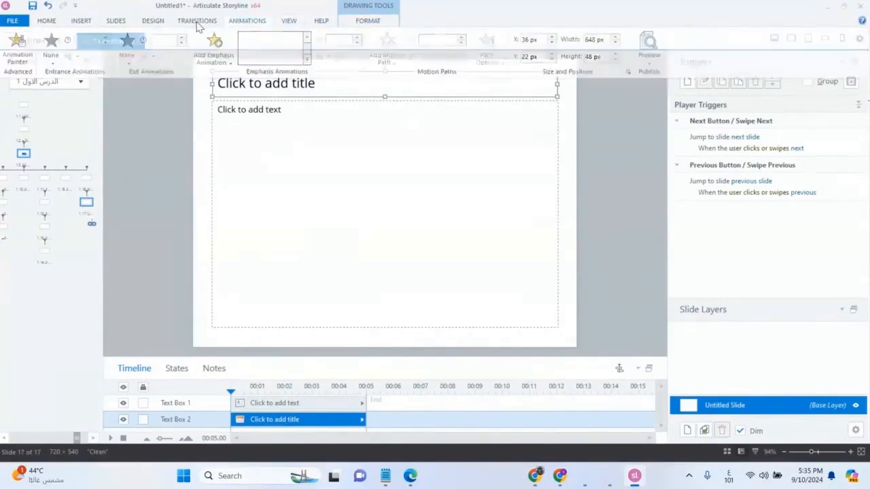
left_click(153, 21)
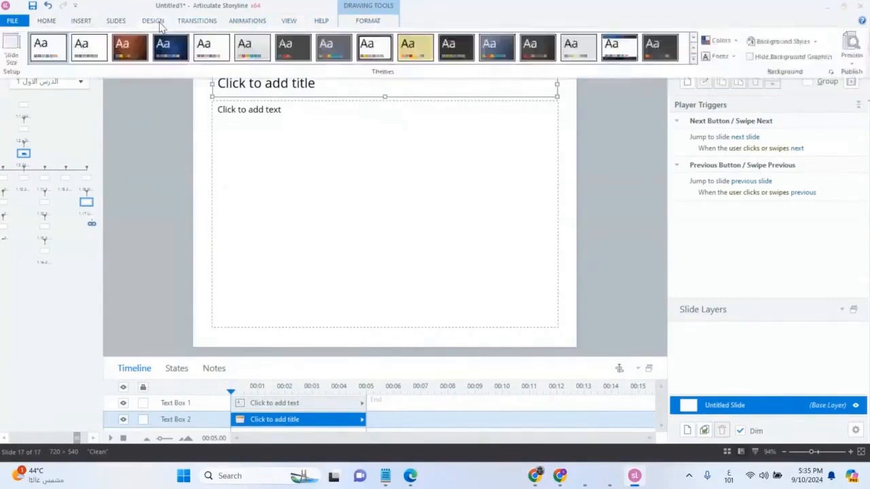
left_click(121, 24)
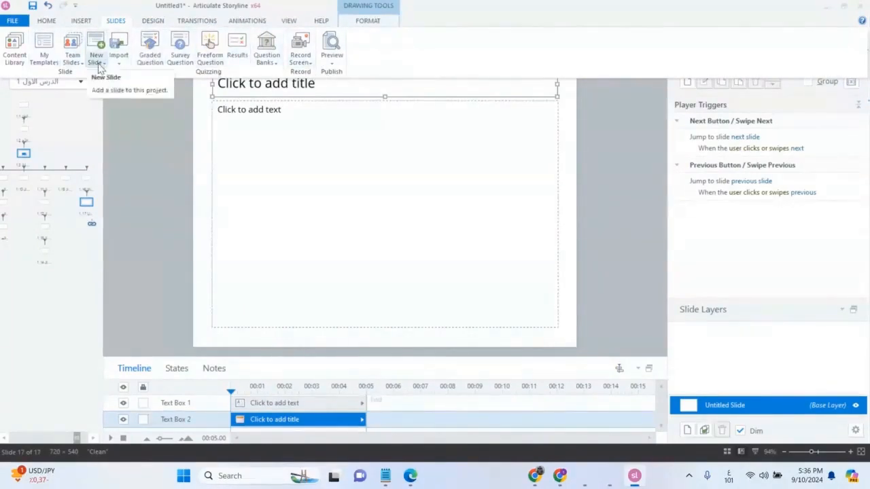
left_click(47, 21)
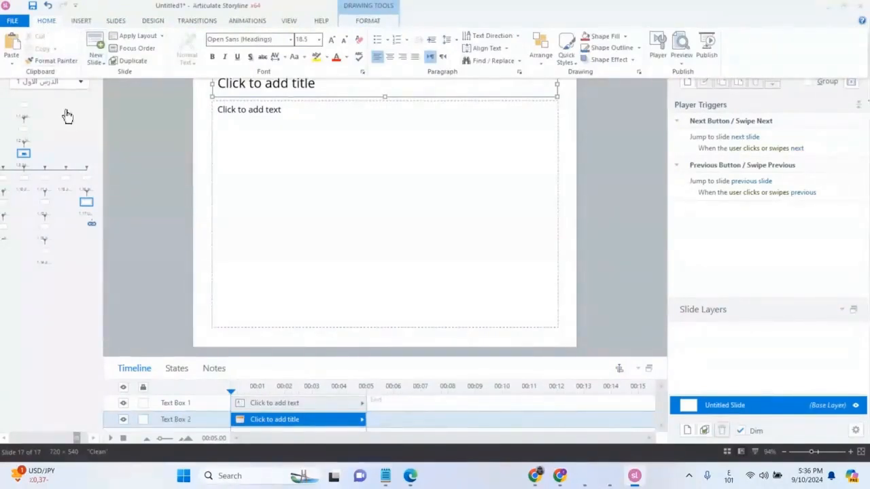
left_click(597, 175)
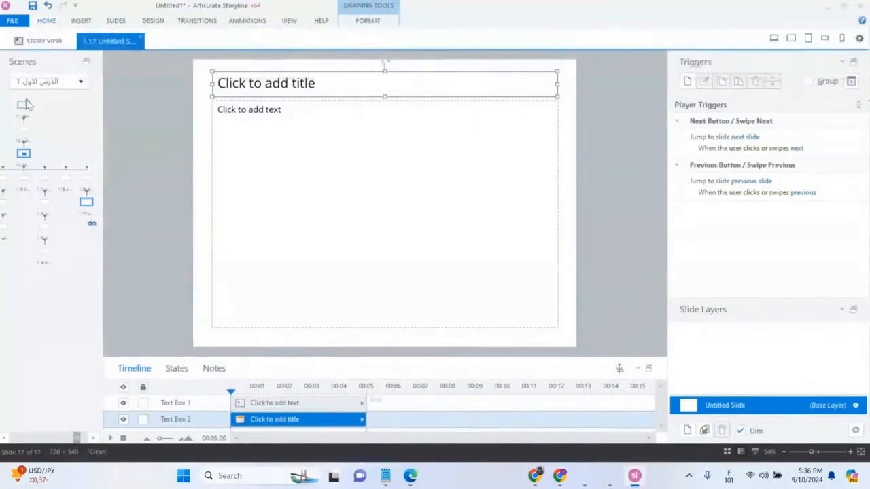
Return to the story view and delete the untitled slide 1.17 below slide 1.16 "الاختبار"
left_click(41, 41)
scroll(511, 325, "up", 2)
left_click(511, 327)
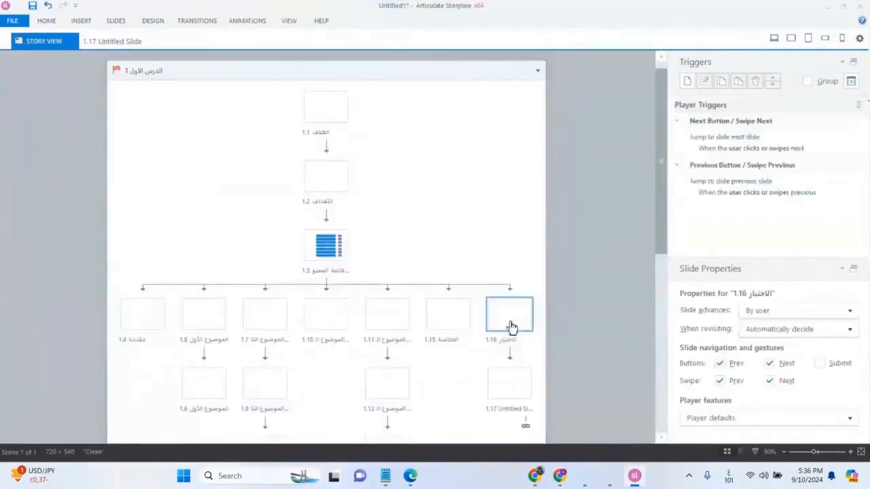
scroll(517, 393, "down", 1)
left_click(518, 355)
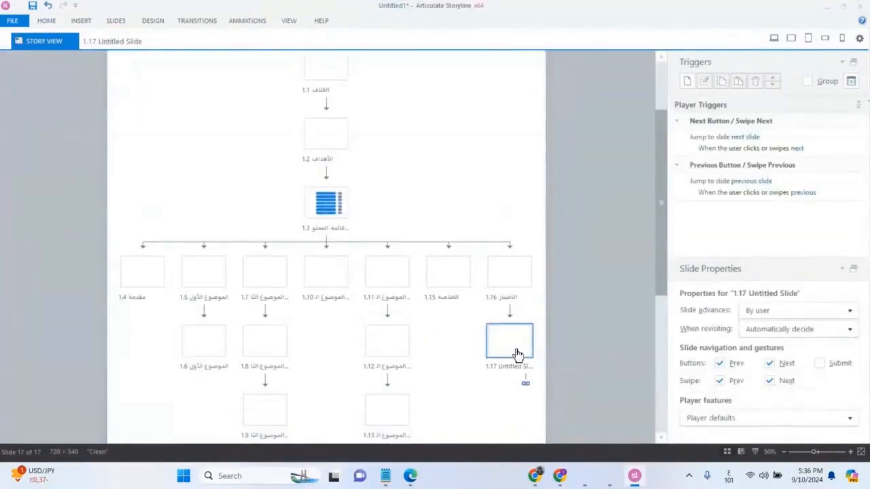
key("Delete")
left_click(446, 272)
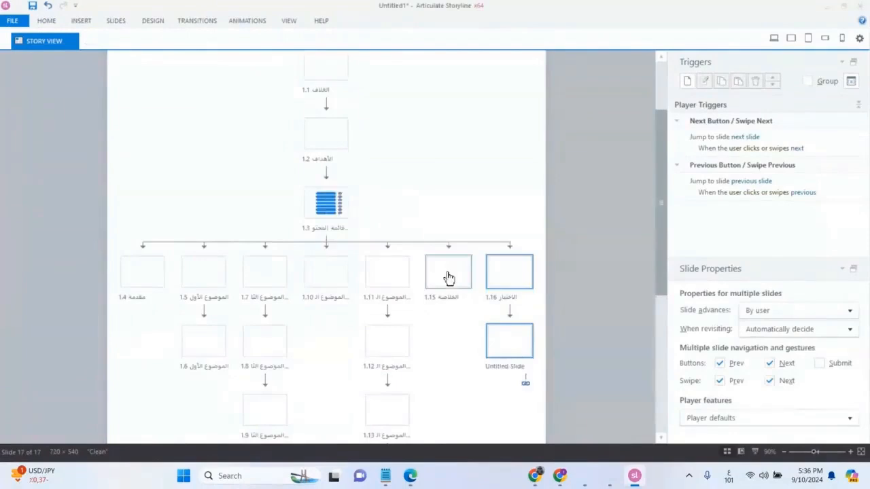
left_click_drag(472, 314, 508, 301)
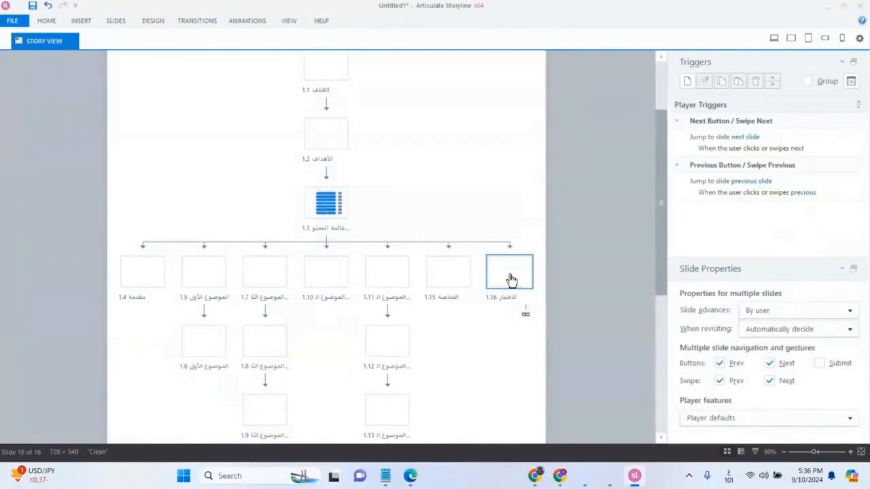
Insert a True/False graded question slide after slide 1.16 "الاختبار"
right_click(511, 278)
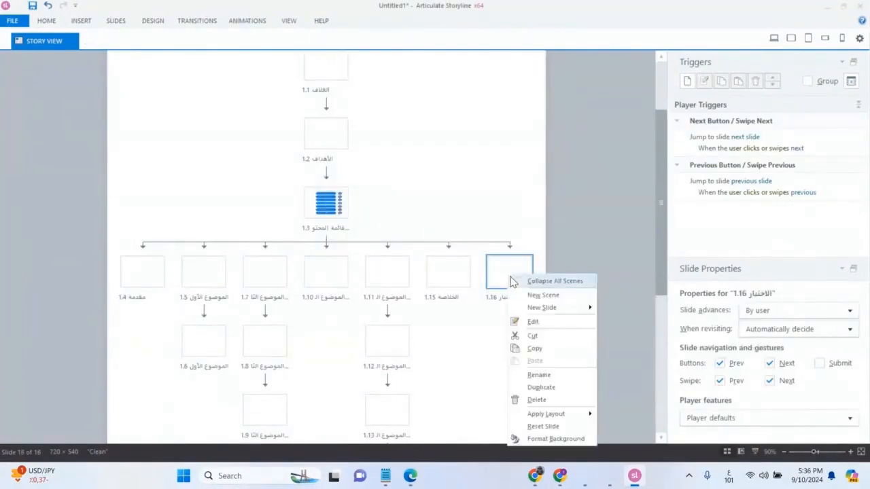
mouse_move(544, 307)
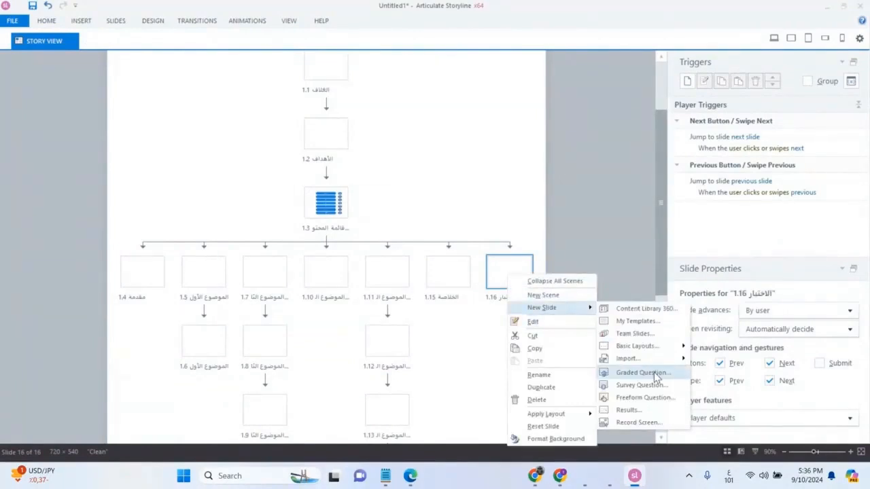
left_click(611, 373)
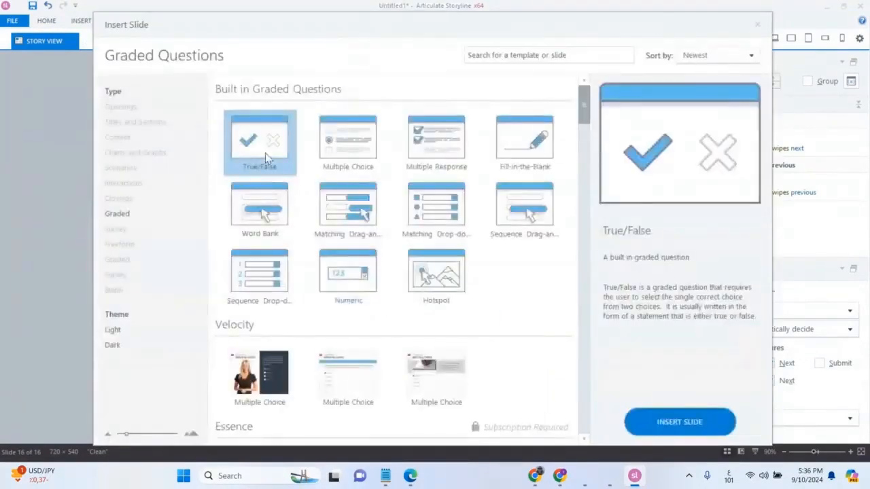
left_click(680, 434)
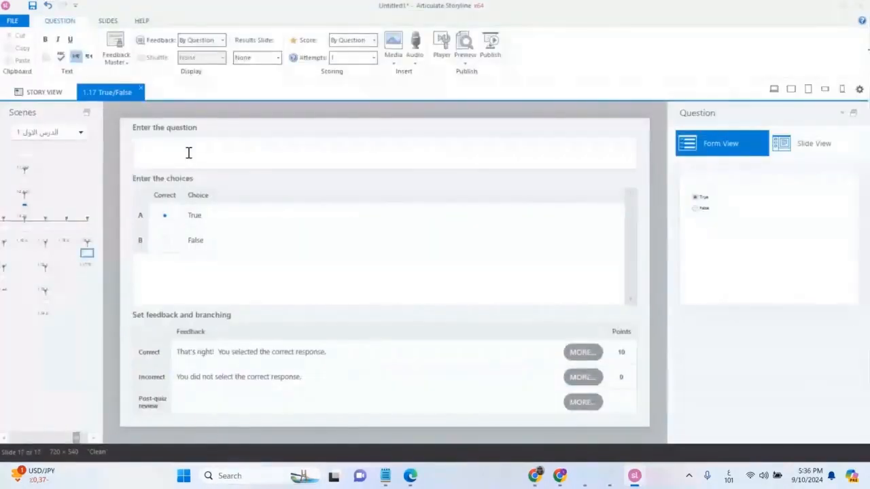
Enter "س 1" as the question text and switch the True/False question to Slide View
left_click(188, 148)
type("ص")
key("BackSpace")
type("س 1")
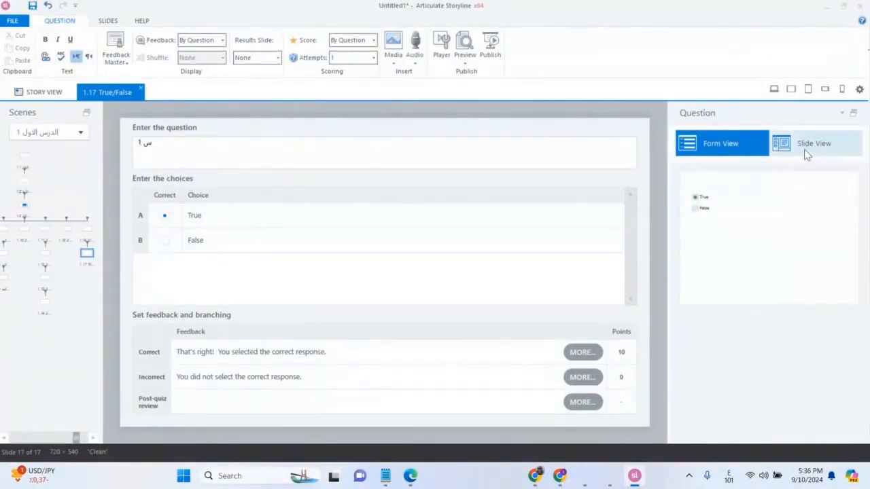
left_click(807, 151)
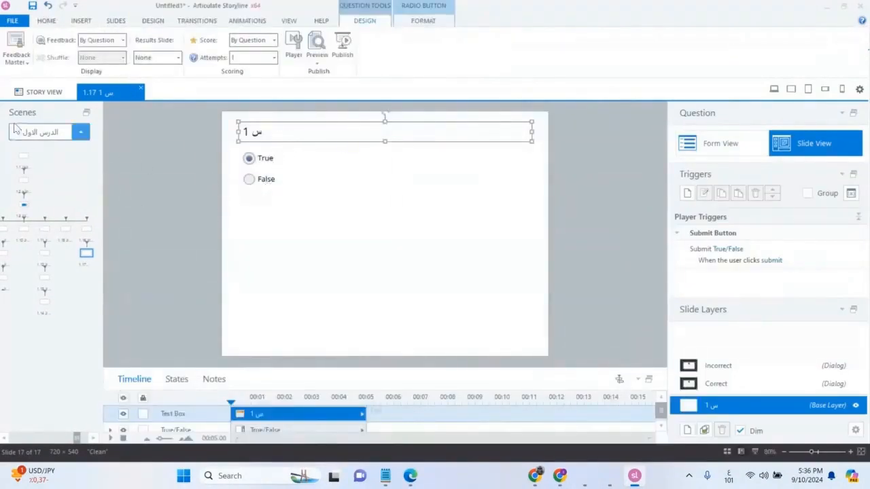
Return to the story view and insert a Multiple Choice graded question slide after slide 1.17 "س 1"
left_click(40, 92)
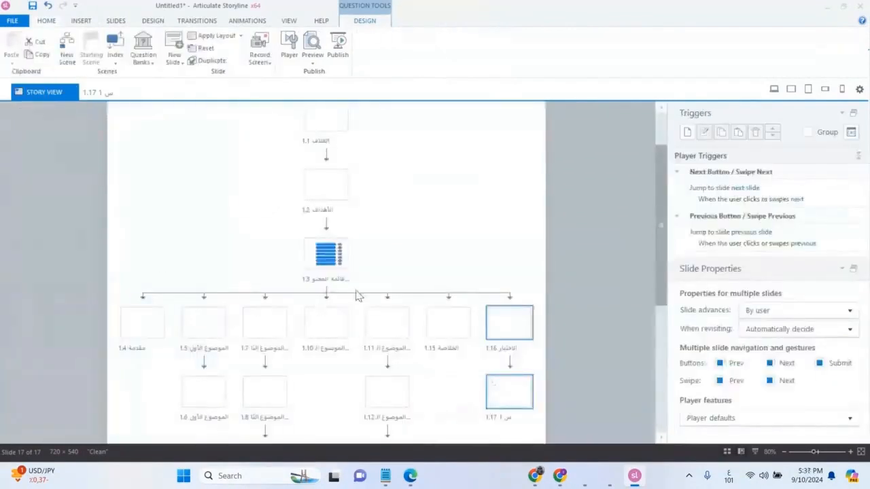
scroll(358, 296, "down", 1)
left_click(520, 359)
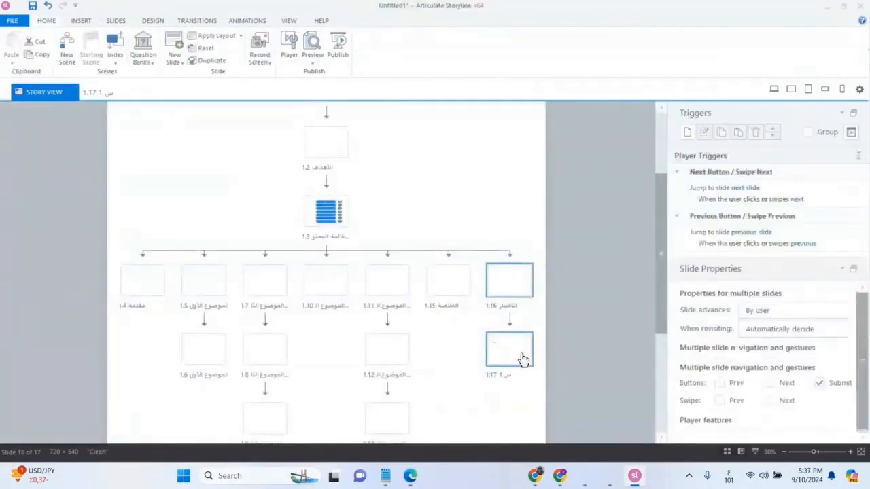
scroll(521, 357, "down", 2)
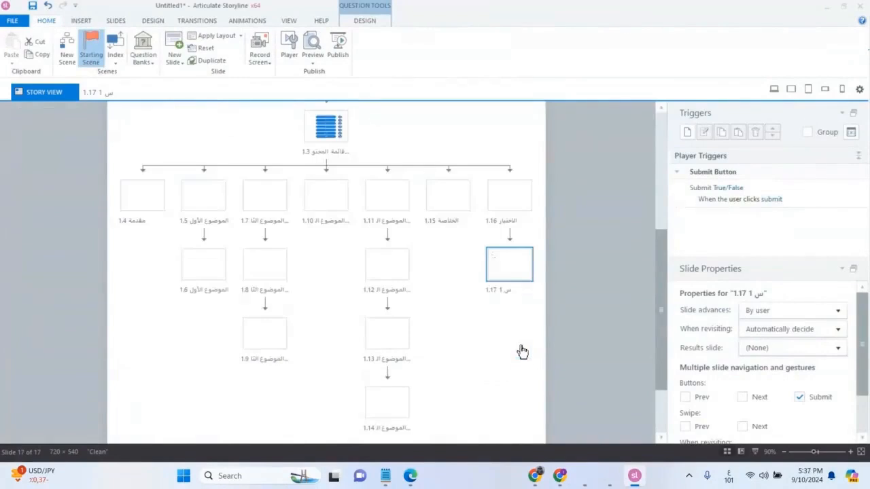
right_click(502, 267)
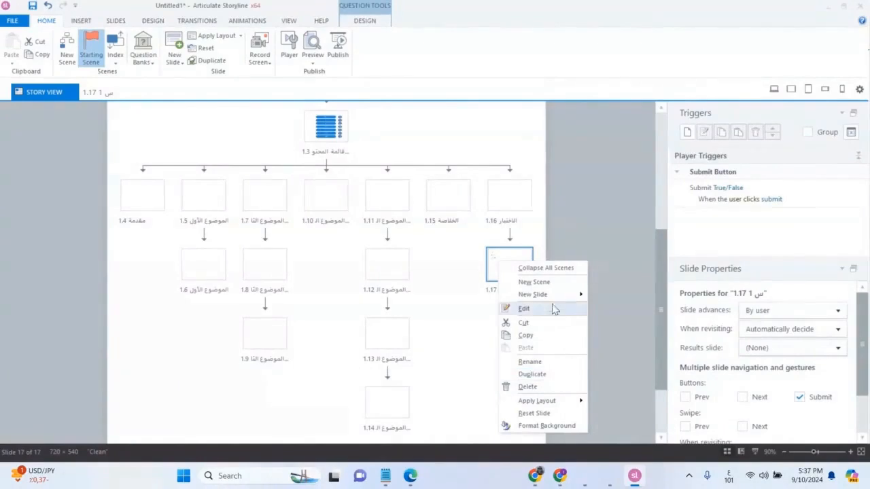
mouse_move(555, 301)
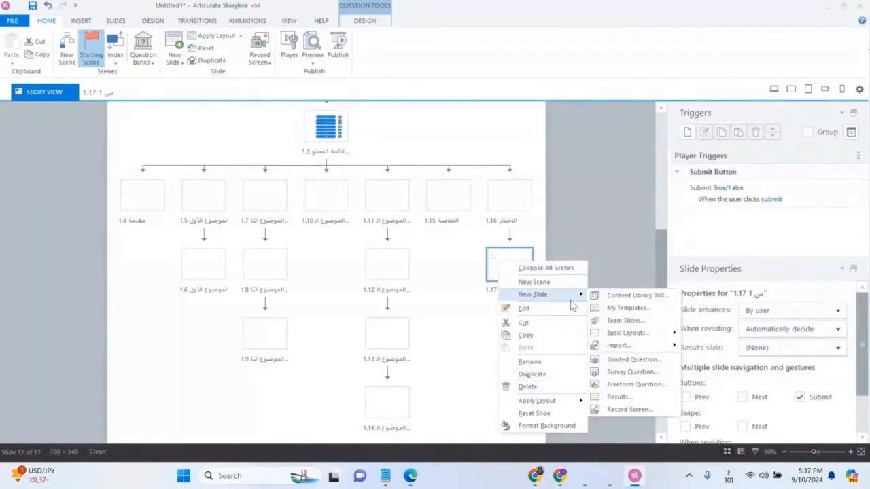
left_click(632, 360)
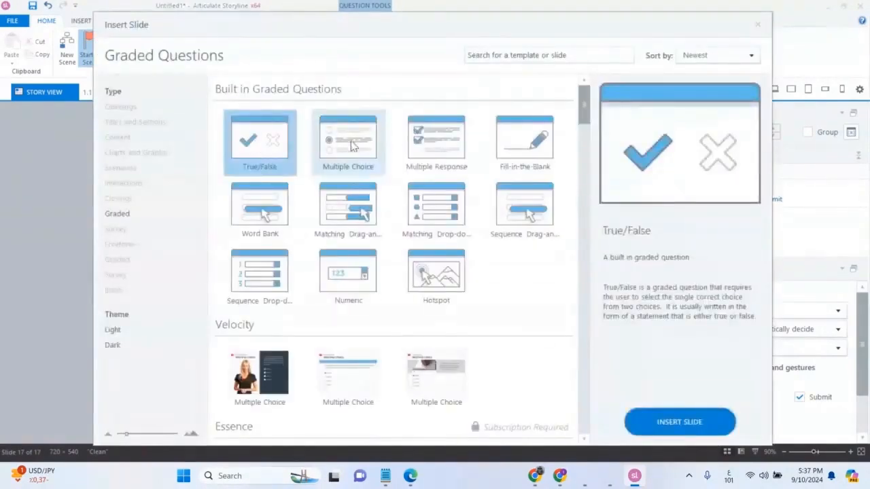
left_click(367, 155)
left_click(667, 430)
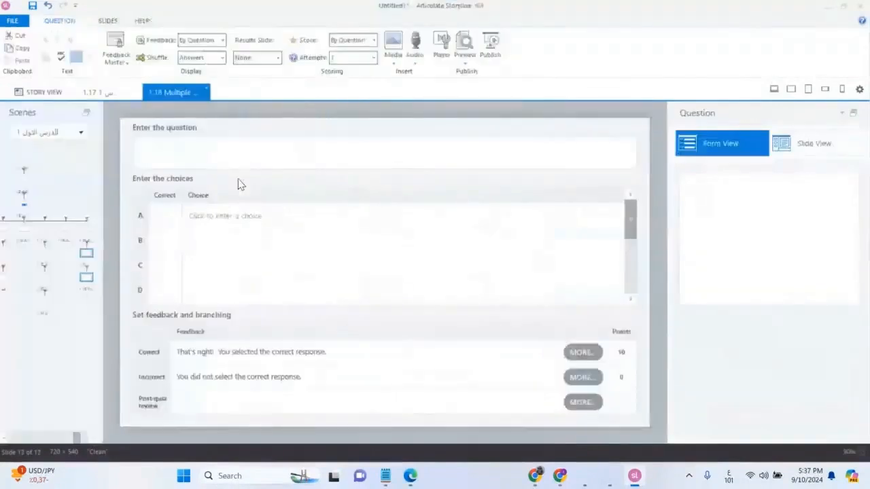
Enter "س 2" as the Multiple Choice question text and go back to the story view
left_click(222, 152)
type("س 2")
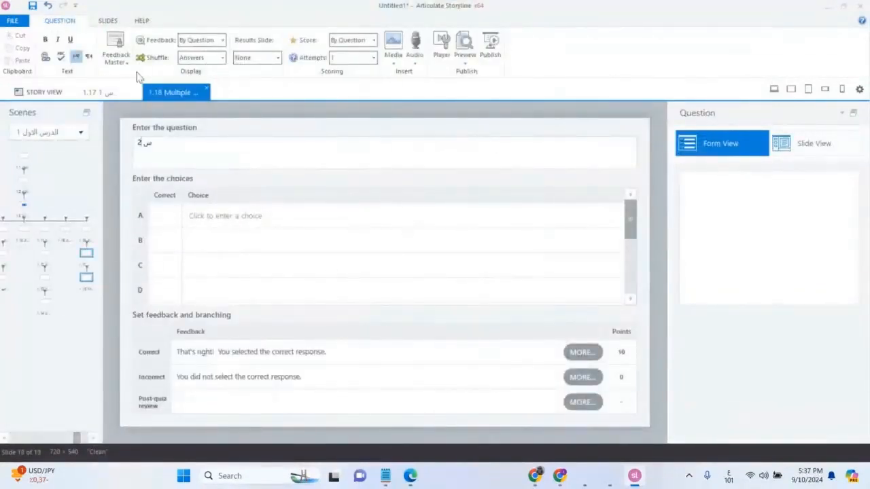
left_click(43, 94)
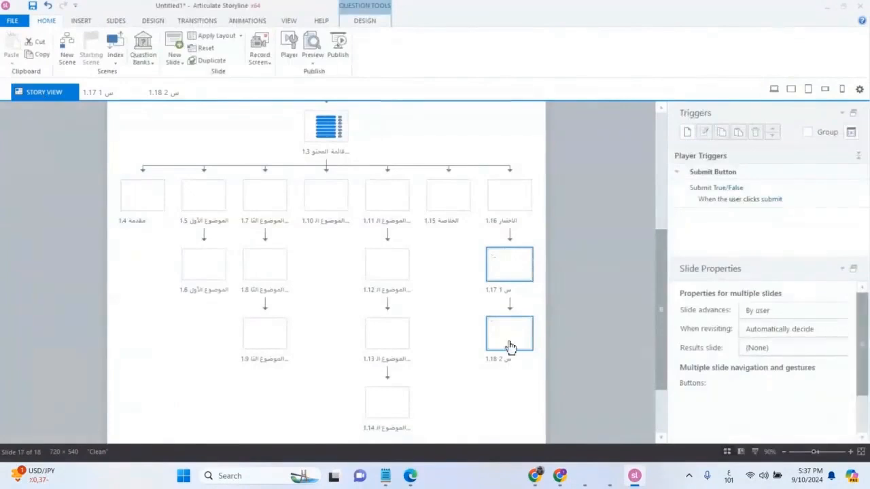
Insert a Multiple Response graded question slide after slide 1.18 "س 2"
right_click(509, 344)
mouse_move(545, 207)
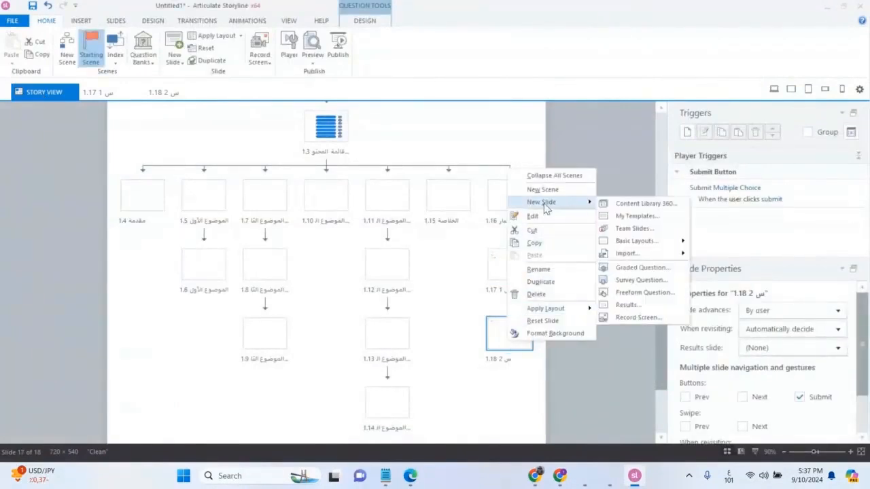
left_click(649, 271)
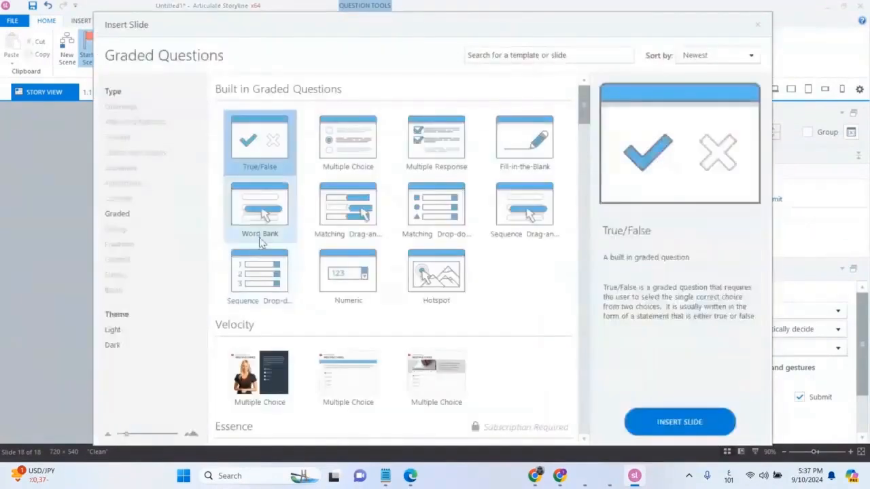
left_click(437, 149)
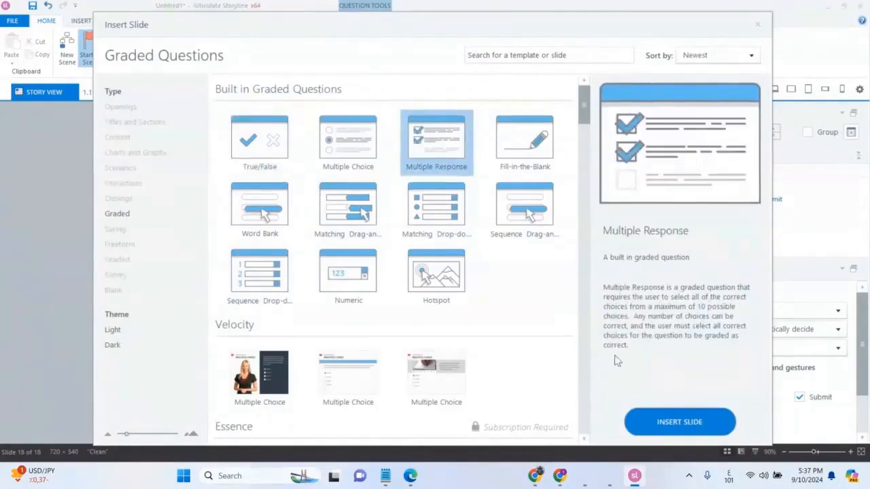
left_click(678, 422)
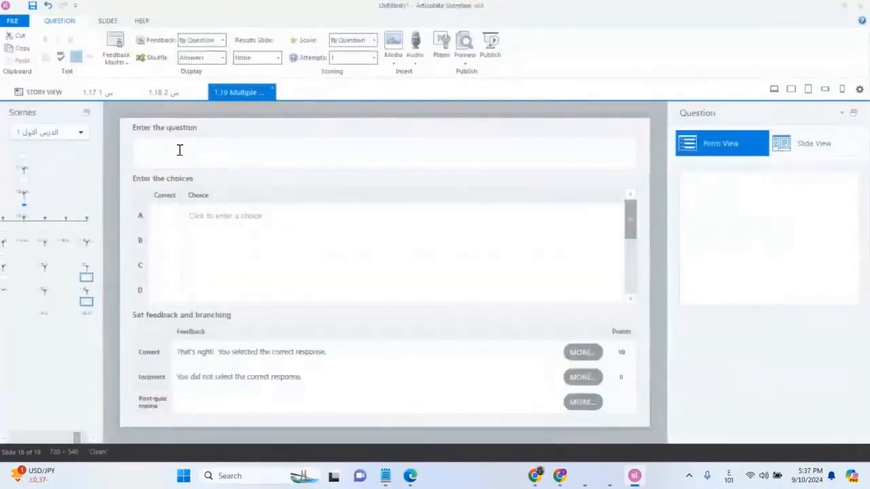
Enter "س 3" as the Multiple Response question text and go back to the story view
type("س")
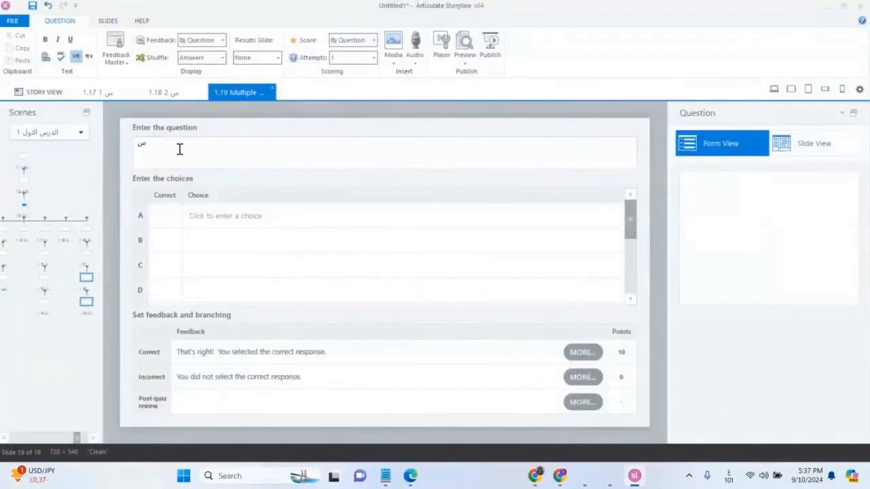
type(" 3")
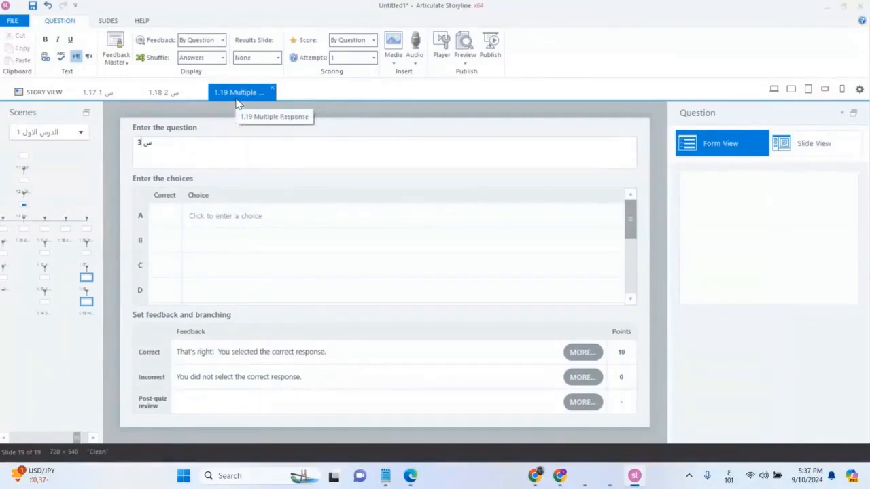
left_click(39, 92)
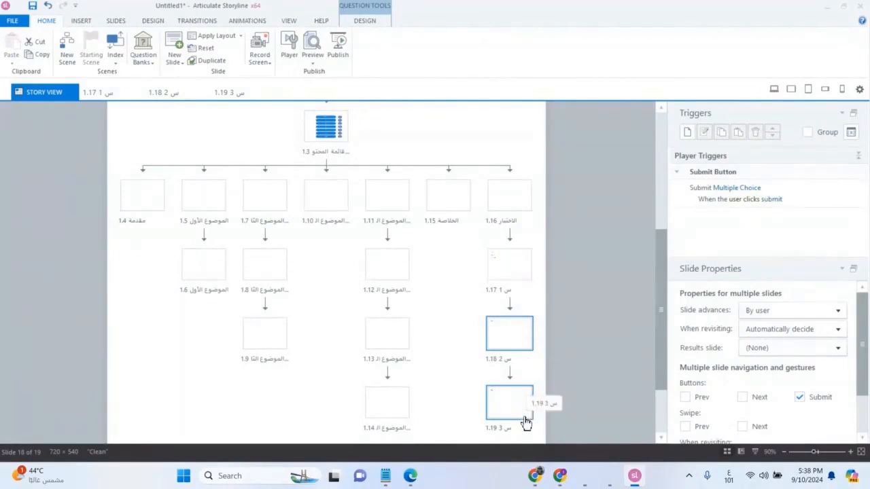
left_click_drag(512, 270, 513, 340)
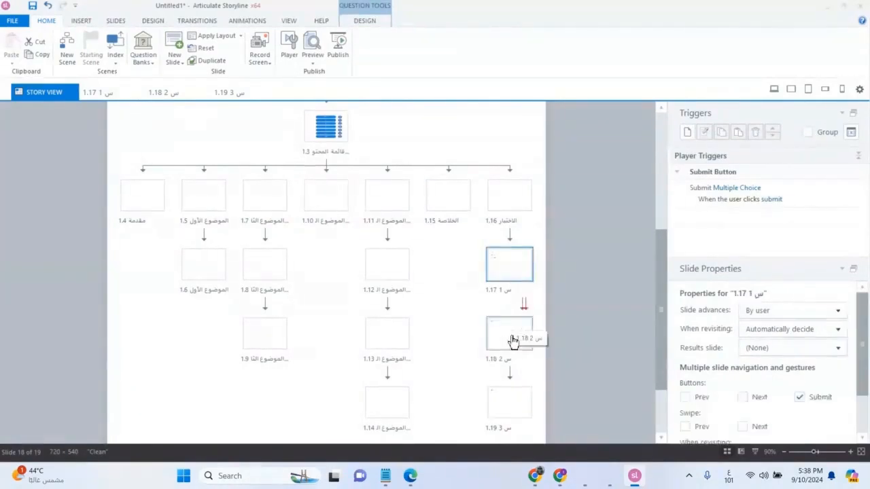
left_click(513, 340)
Insert a Matching Drag-and-Drop graded question slide after slide 1.19 "س 3"
left_click(514, 415)
scroll(514, 415, "down", 1)
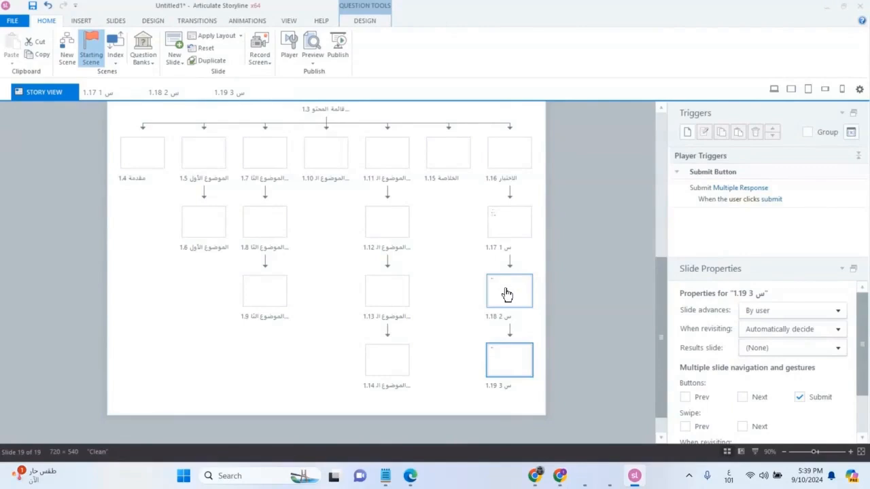
right_click(515, 374)
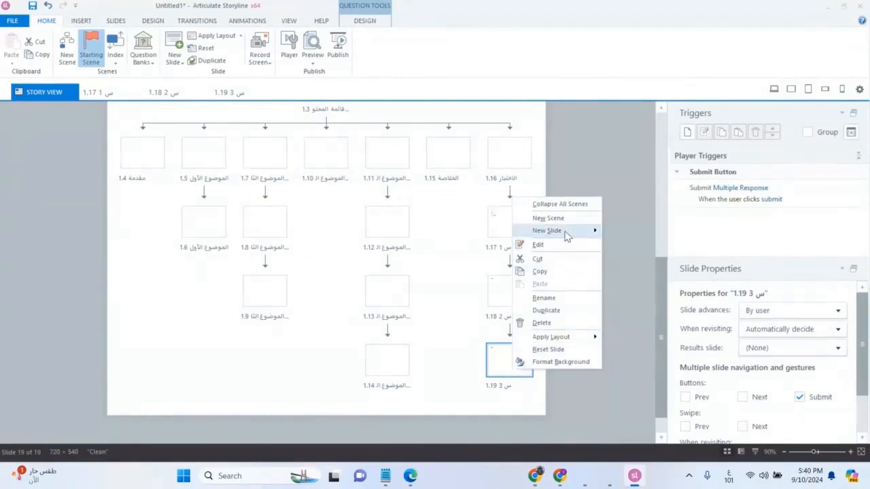
mouse_move(567, 235)
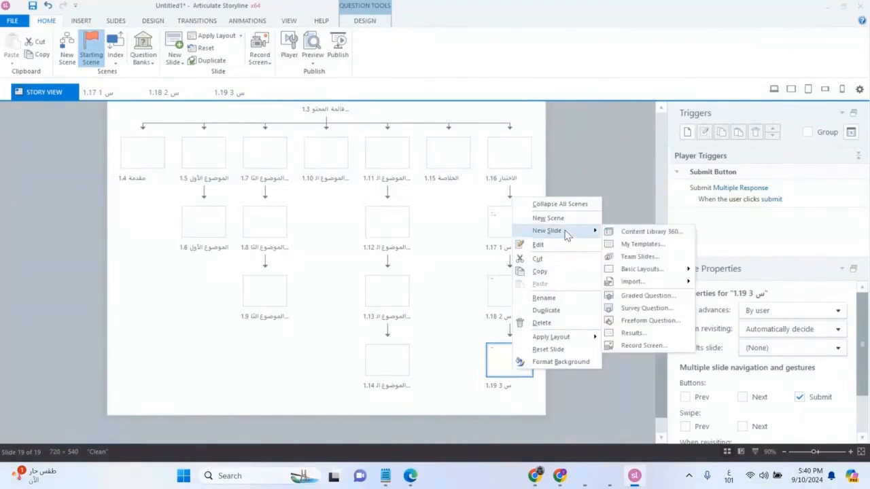
left_click(646, 296)
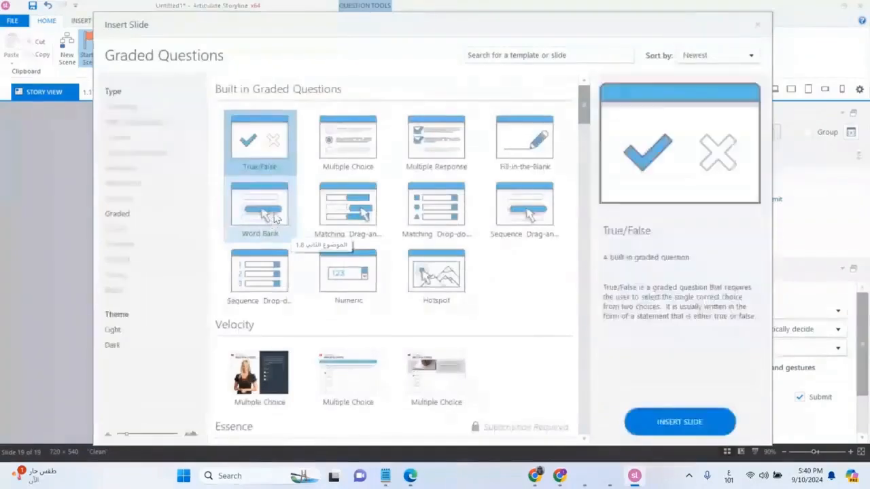
left_click(368, 212)
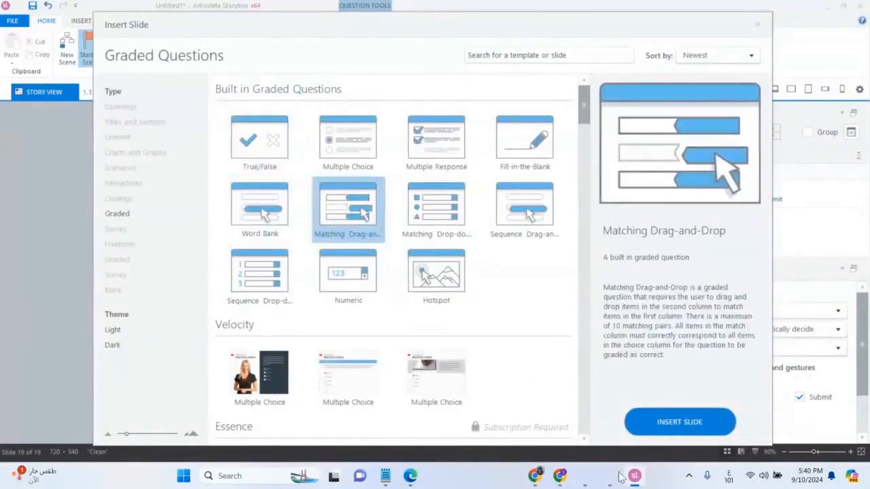
left_click(690, 430)
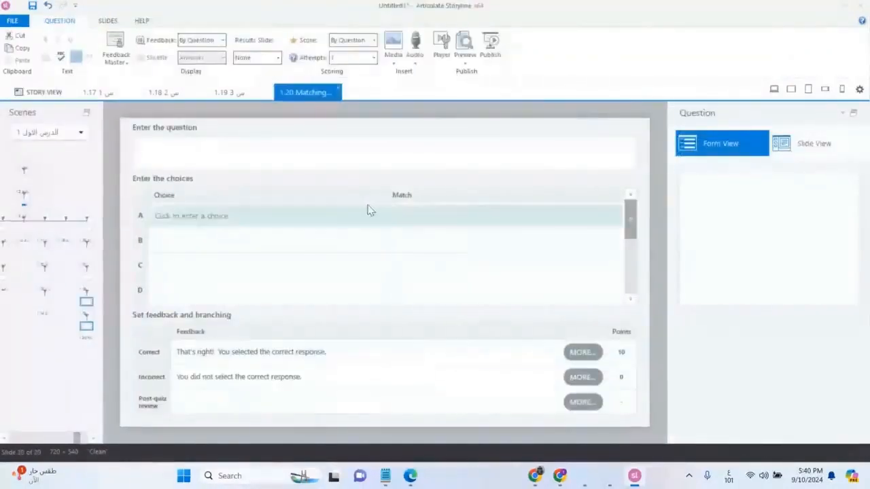
Enter "س 3" as the Matching Drag-and-Drop question text and go back to the story view
left_click(214, 141)
type("س 3")
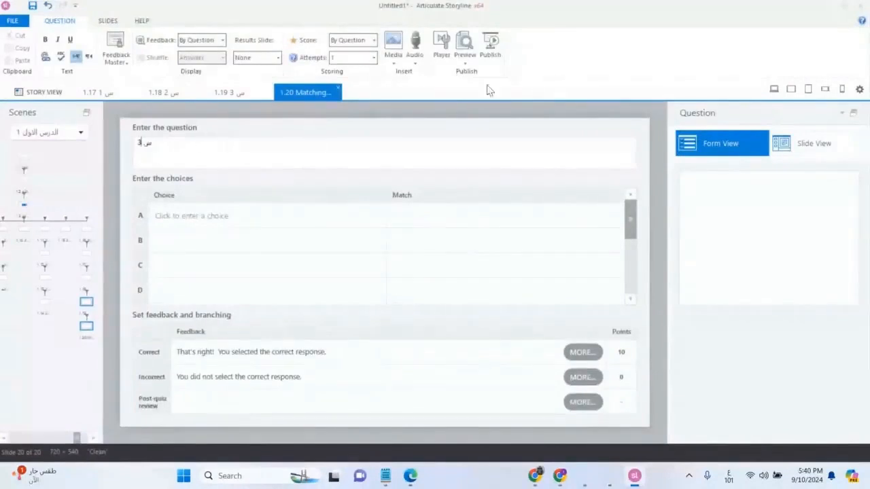
left_click(39, 91)
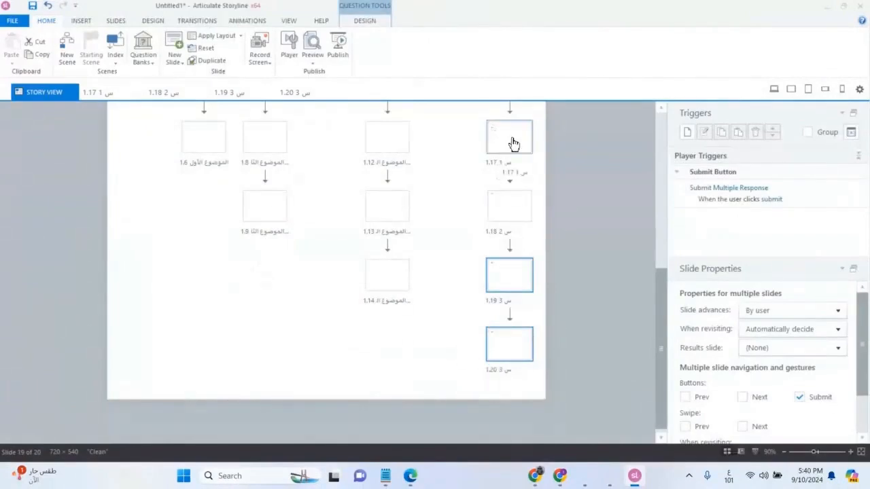
left_click(512, 143)
left_click(498, 275)
Insert a Graded Results slide after the Matching Drag-and-Drop question slide 1.20
left_click(505, 349)
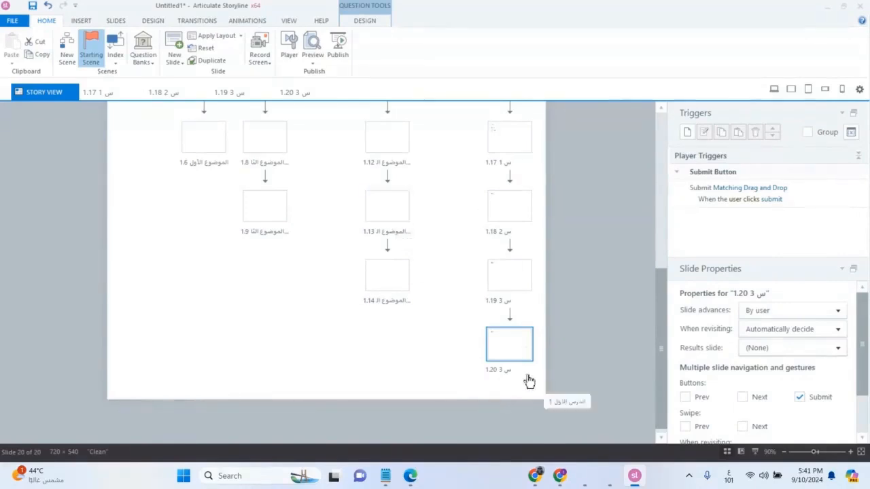
right_click(508, 344)
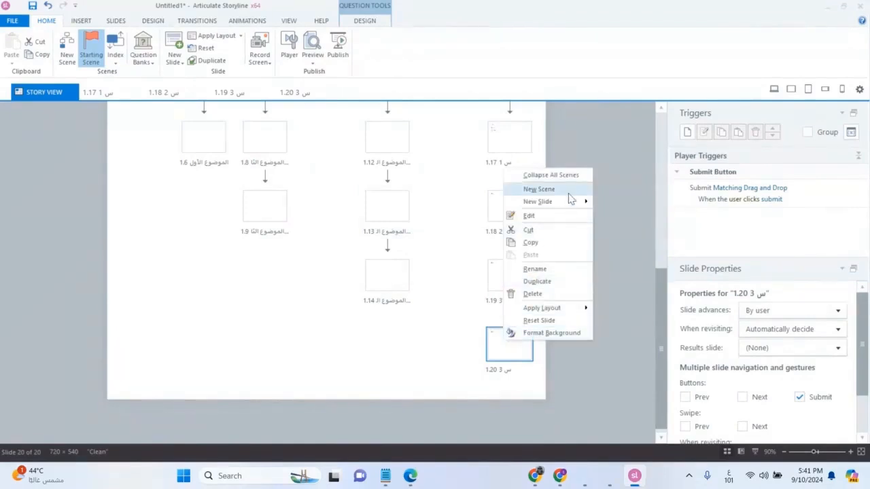
mouse_move(564, 209)
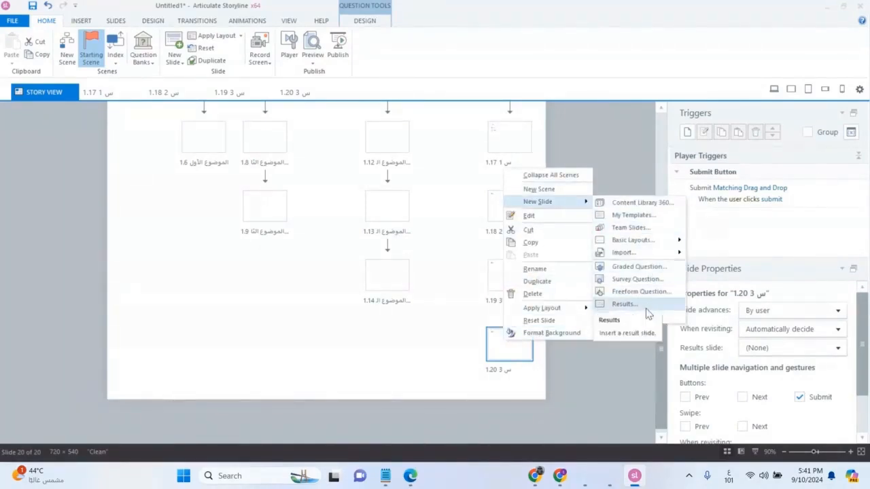
left_click(624, 305)
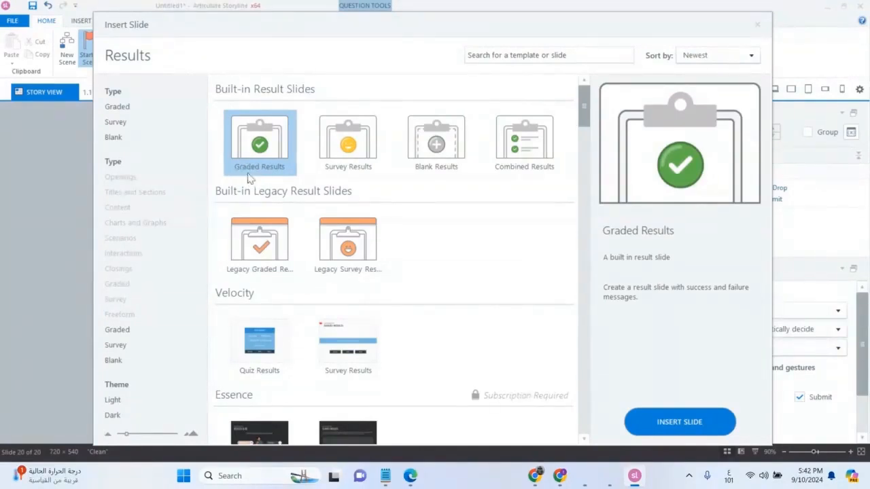
left_click(672, 422)
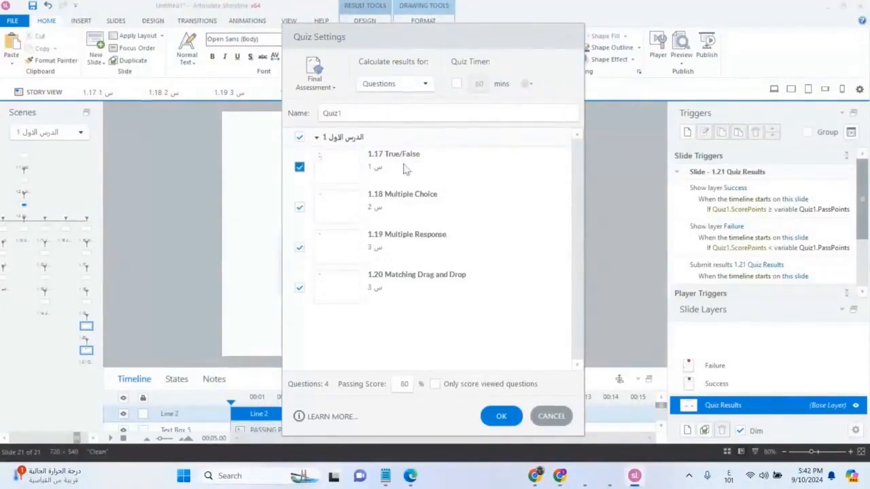
Exclude and re-include the 1.19 Multiple Response question in the quiz results, and set the passing score to 75%
left_click(300, 248)
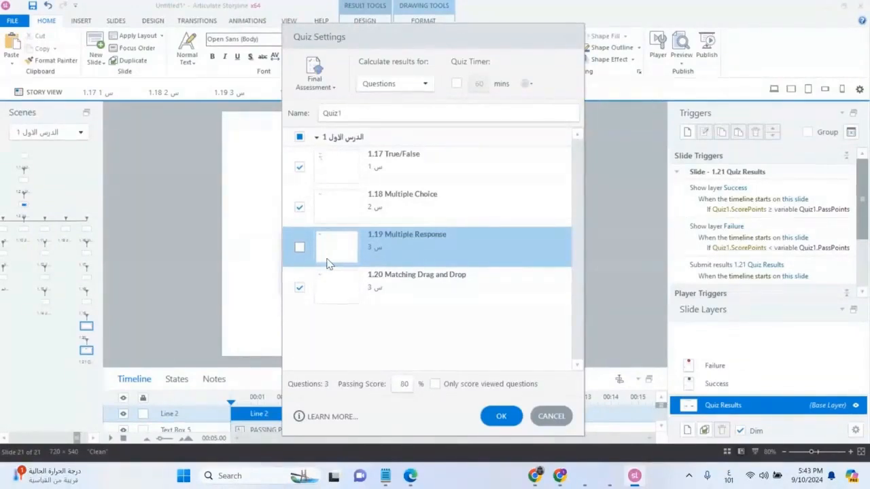
left_click(299, 248)
left_click(405, 384)
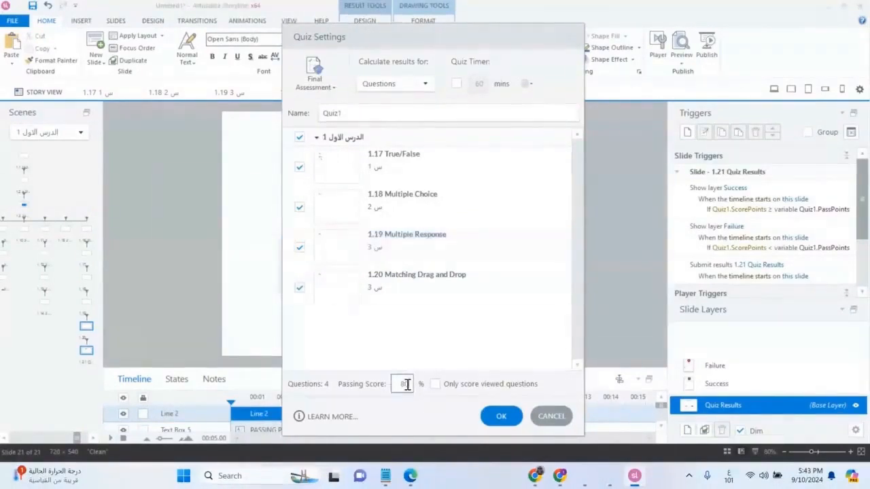
double_click(405, 383)
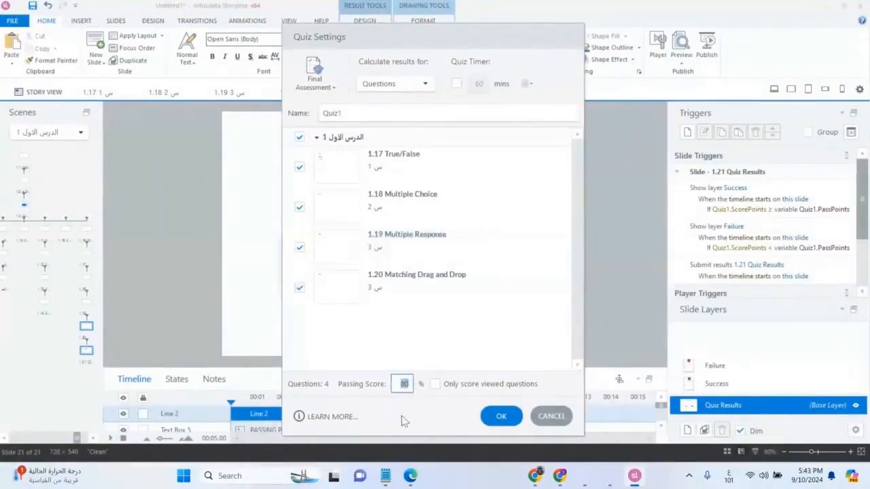
type("75")
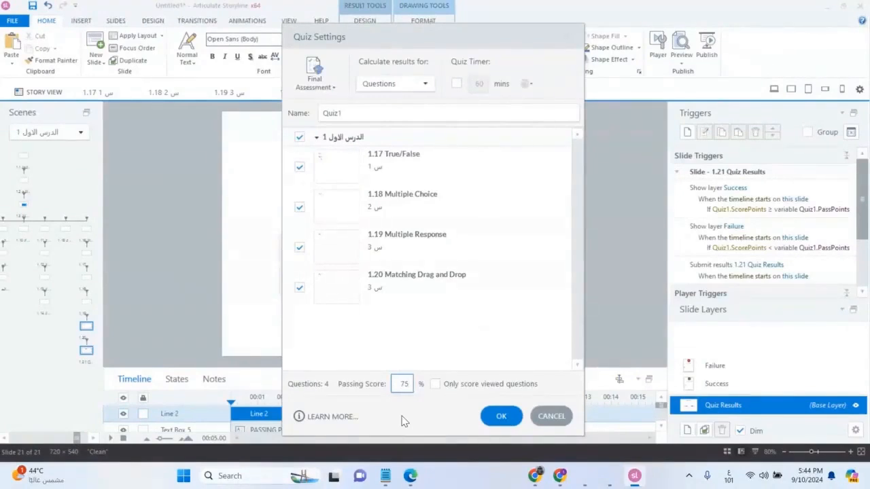
Set the quiz's passing score to 99%
double_click(397, 386)
type("80")
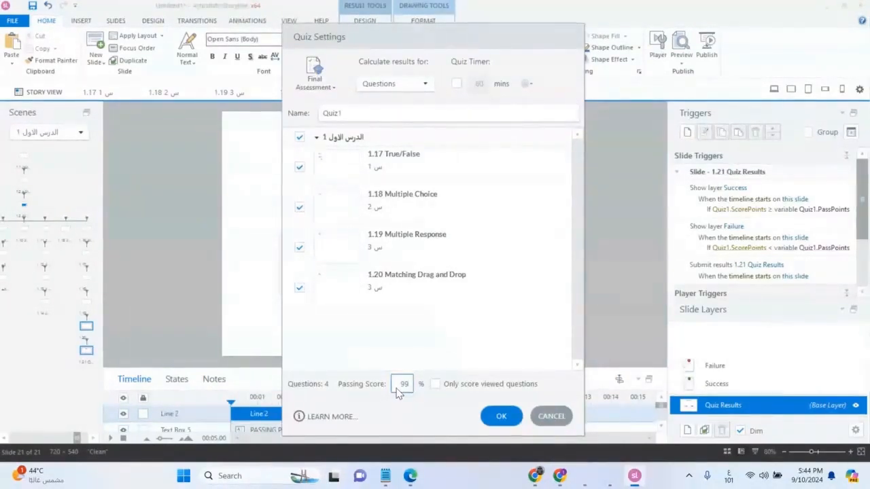
Set the quiz's passing score to 75% and apply the quiz settings
key("BackSpace")
key("BackSpace")
type("75")
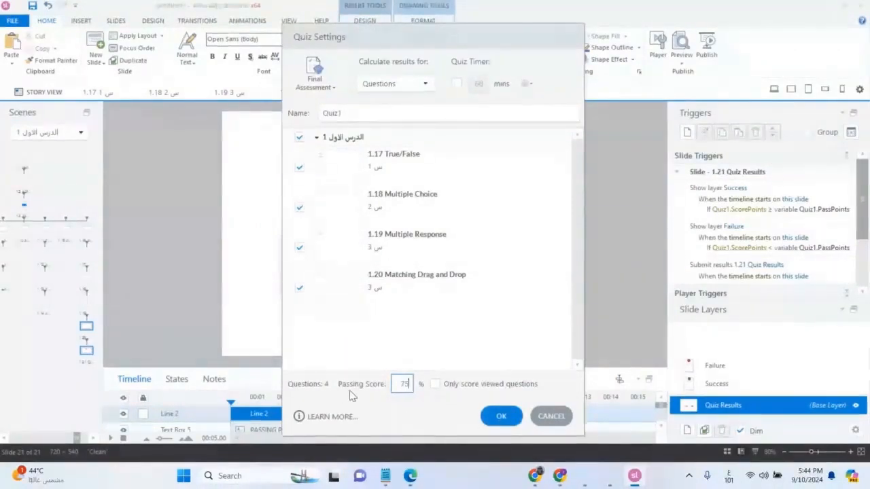
left_click(503, 421)
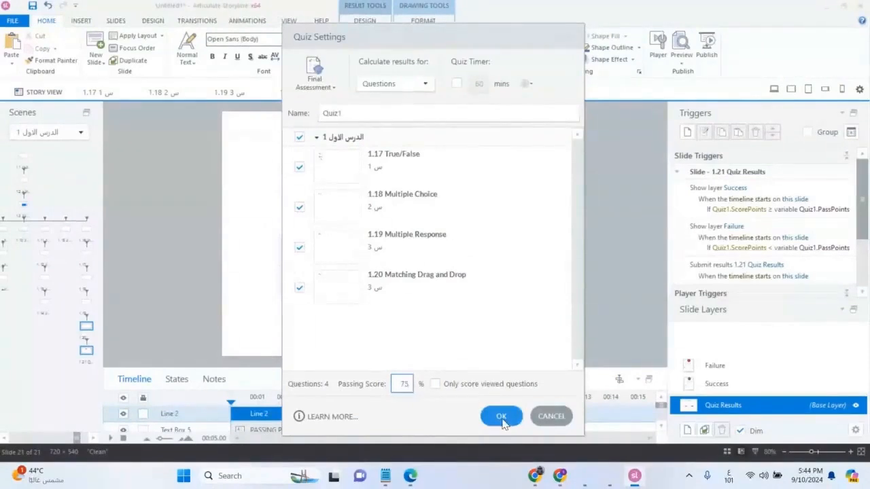
left_click(501, 417)
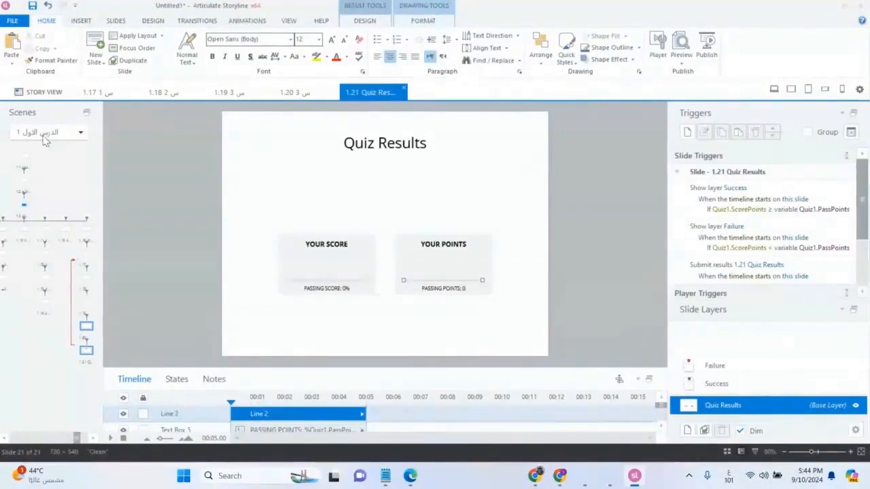
Return to the story view and select only the 1.21 Quiz Results slide
left_click(44, 93)
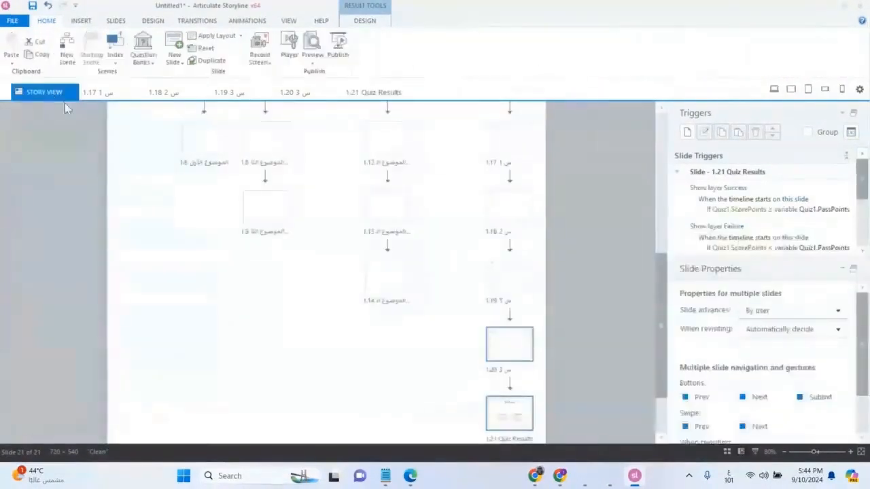
scroll(549, 235, "down", 1)
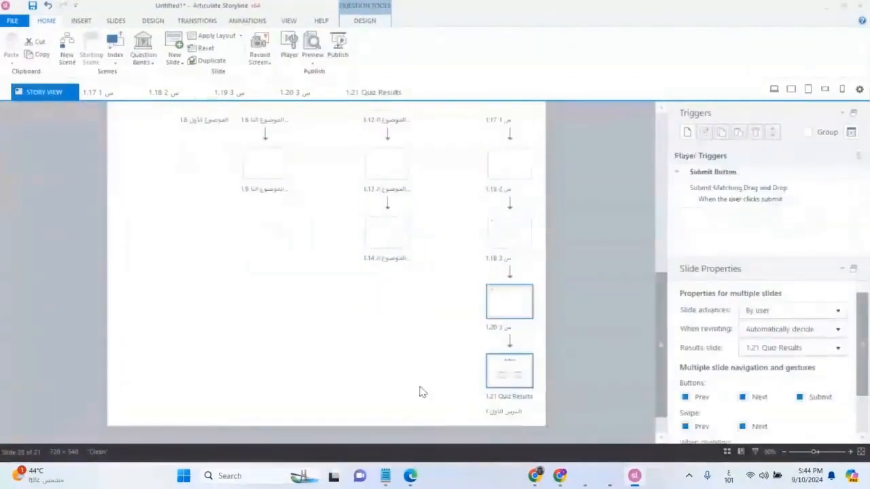
left_click(420, 388)
left_click(496, 391)
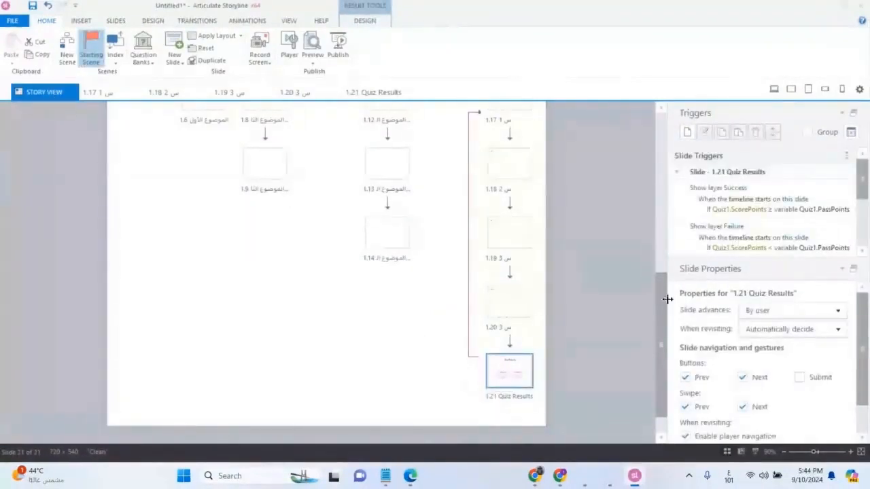
Take a screen snip of the quiz branch from question slide 1.17 down to slide 1.21 Quiz Results
left_click_drag(662, 304, 655, 293)
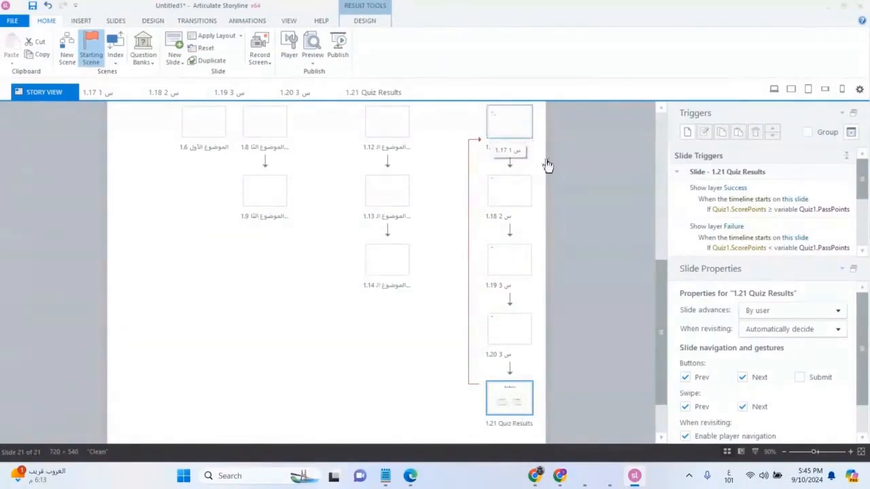
scroll(513, 168, "up", 1)
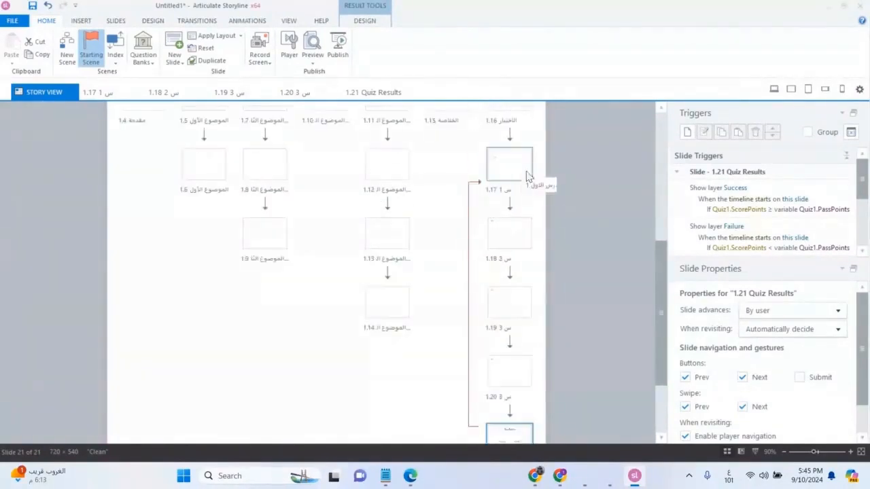
scroll(540, 187, "up", 1)
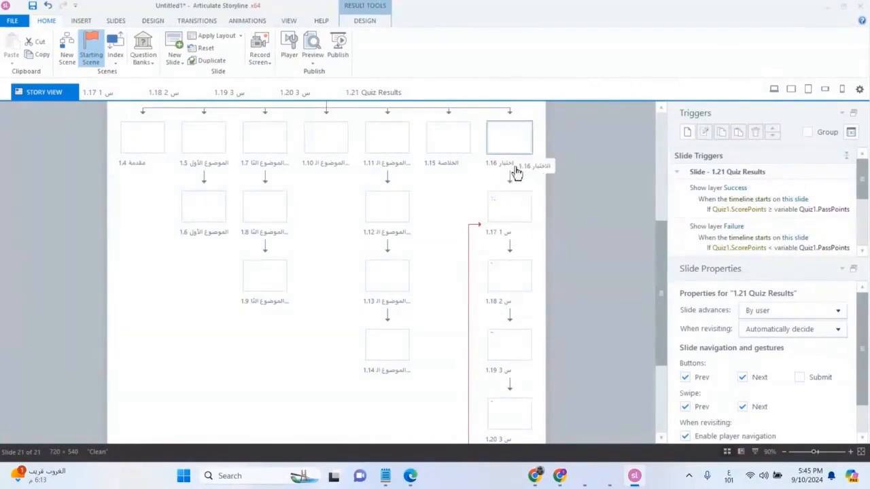
left_click_drag(666, 256, 676, 291)
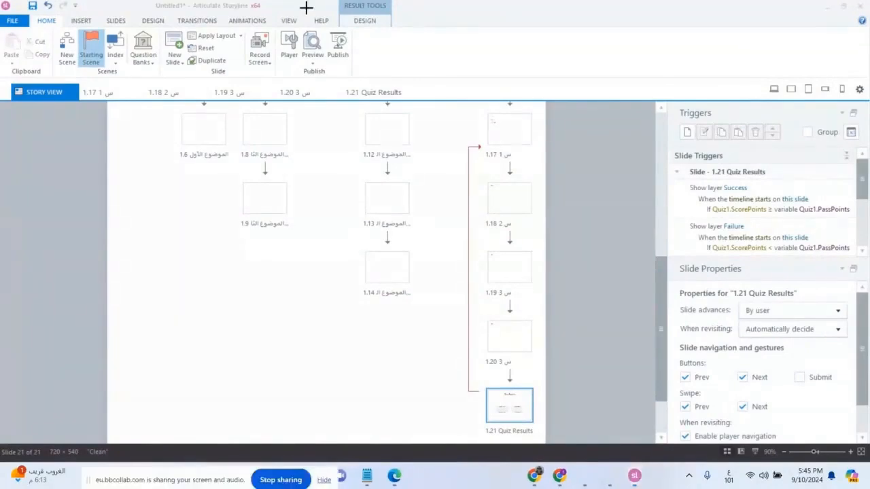
key("super+shift+s")
left_click_drag(543, 107, 460, 448)
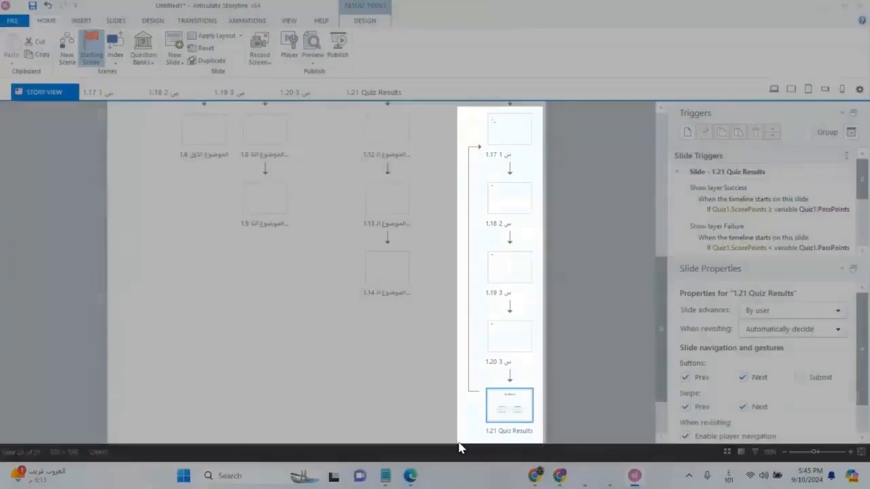